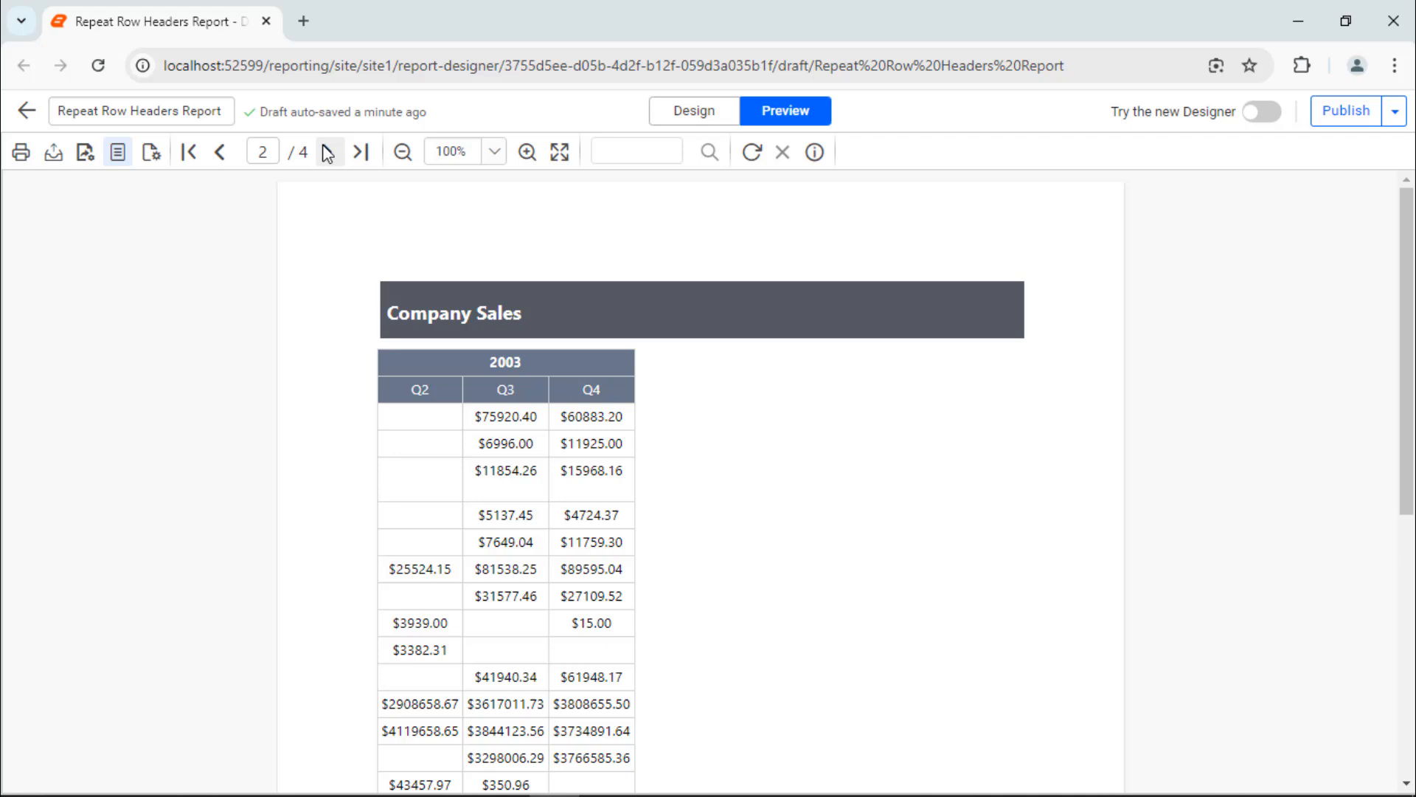
Step: Page through the Company Sales report preview to examine how its row headers appear across pages
click(327, 153)
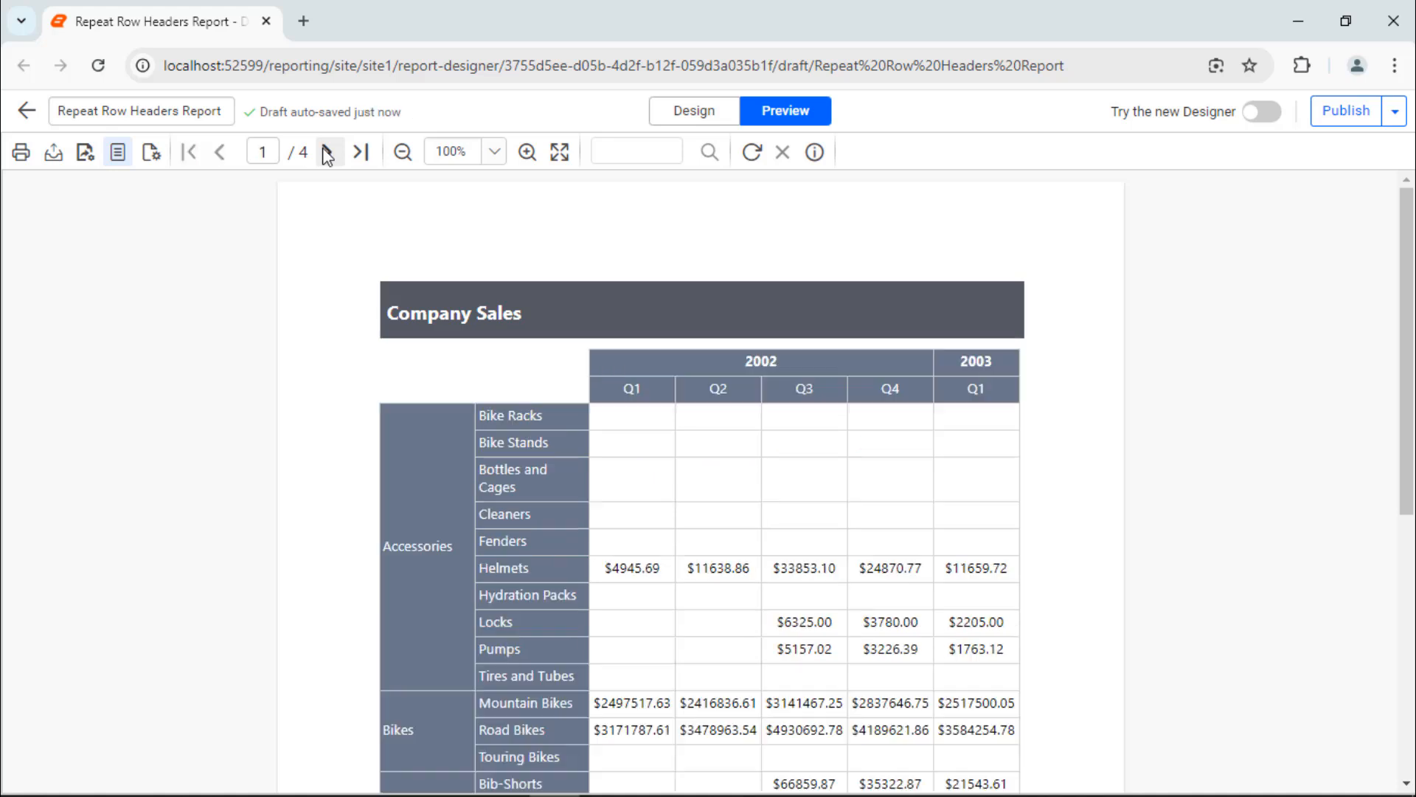
click(327, 152)
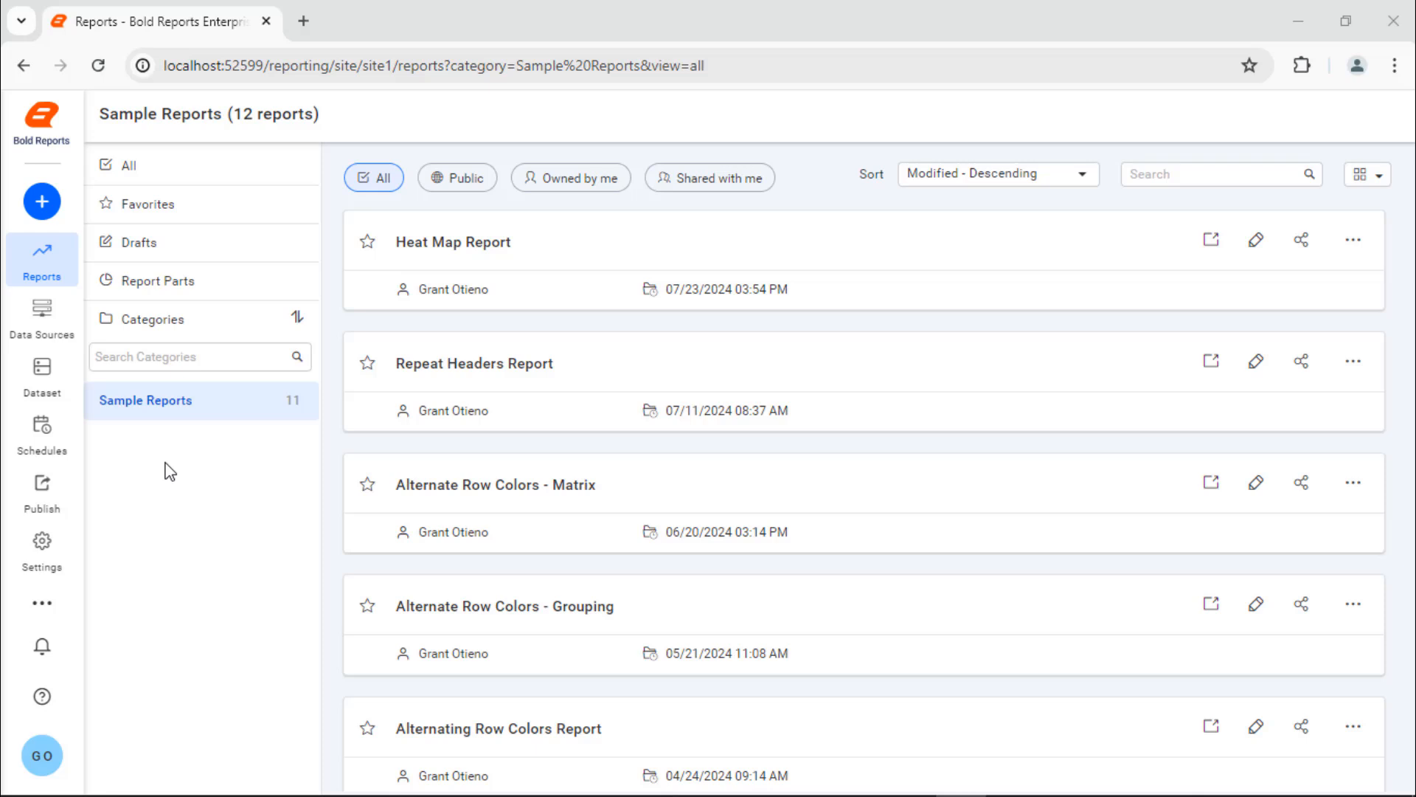
Step: Create a new report named "Repeat Row Headers Report" and open it for design
click(44, 212)
text(Repeat)
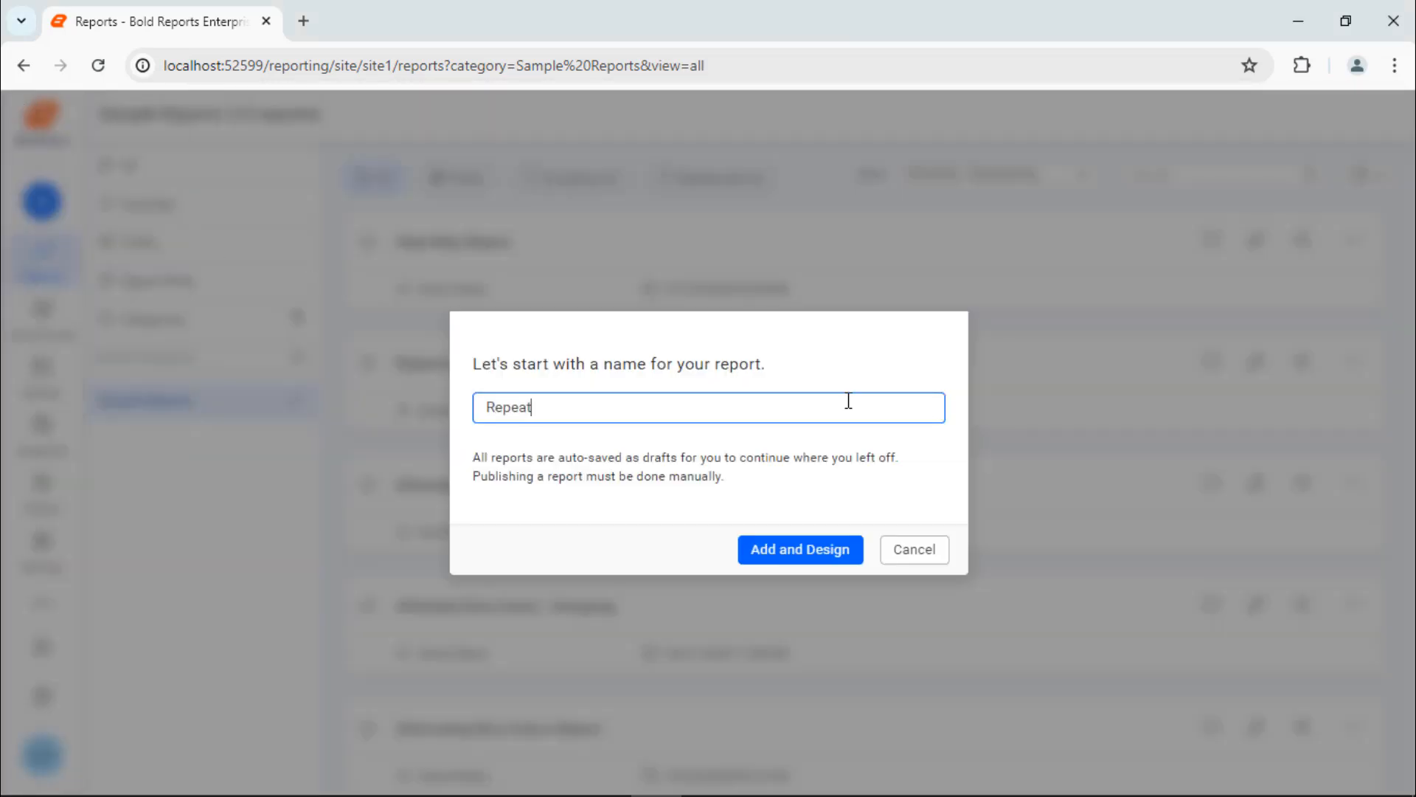
text( Row Headers Report)
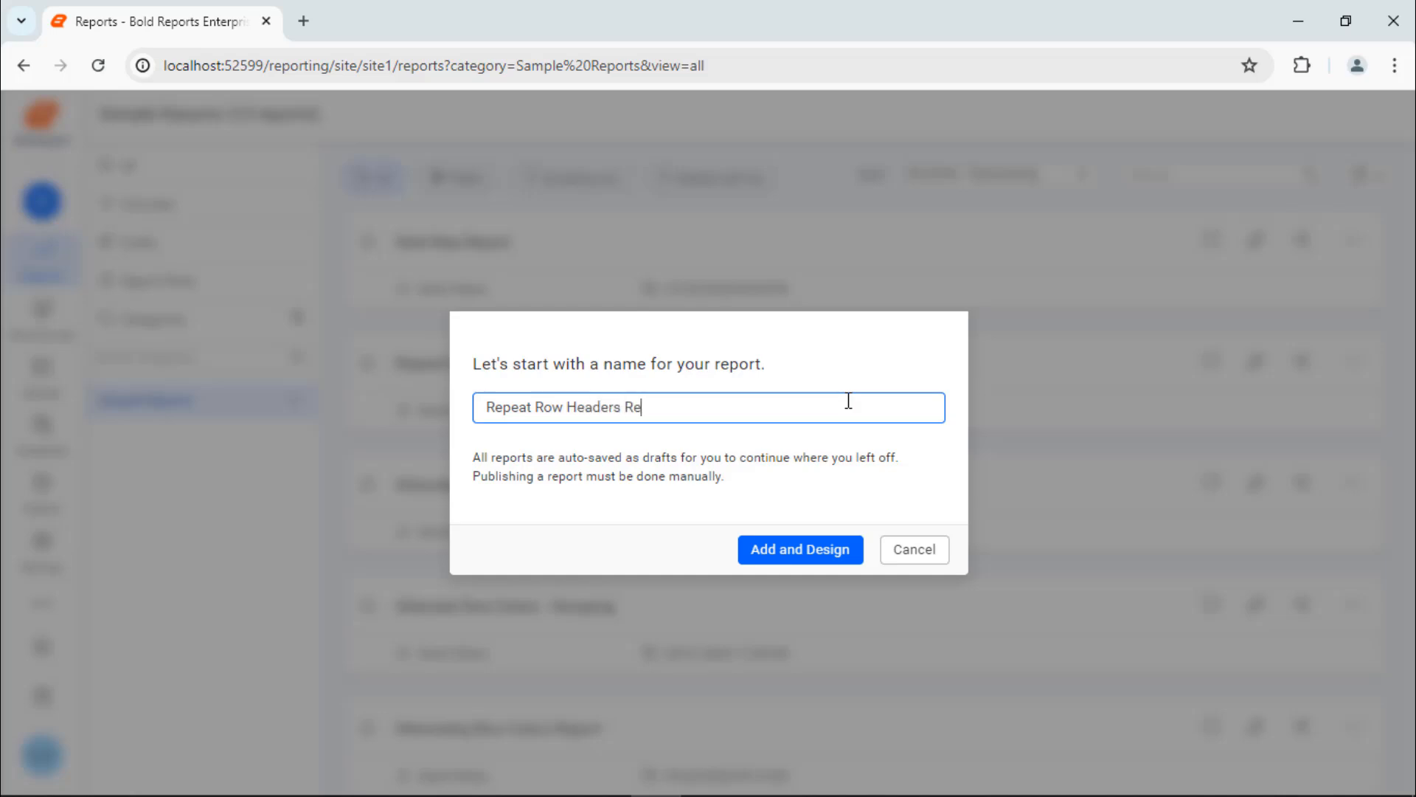
click(825, 547)
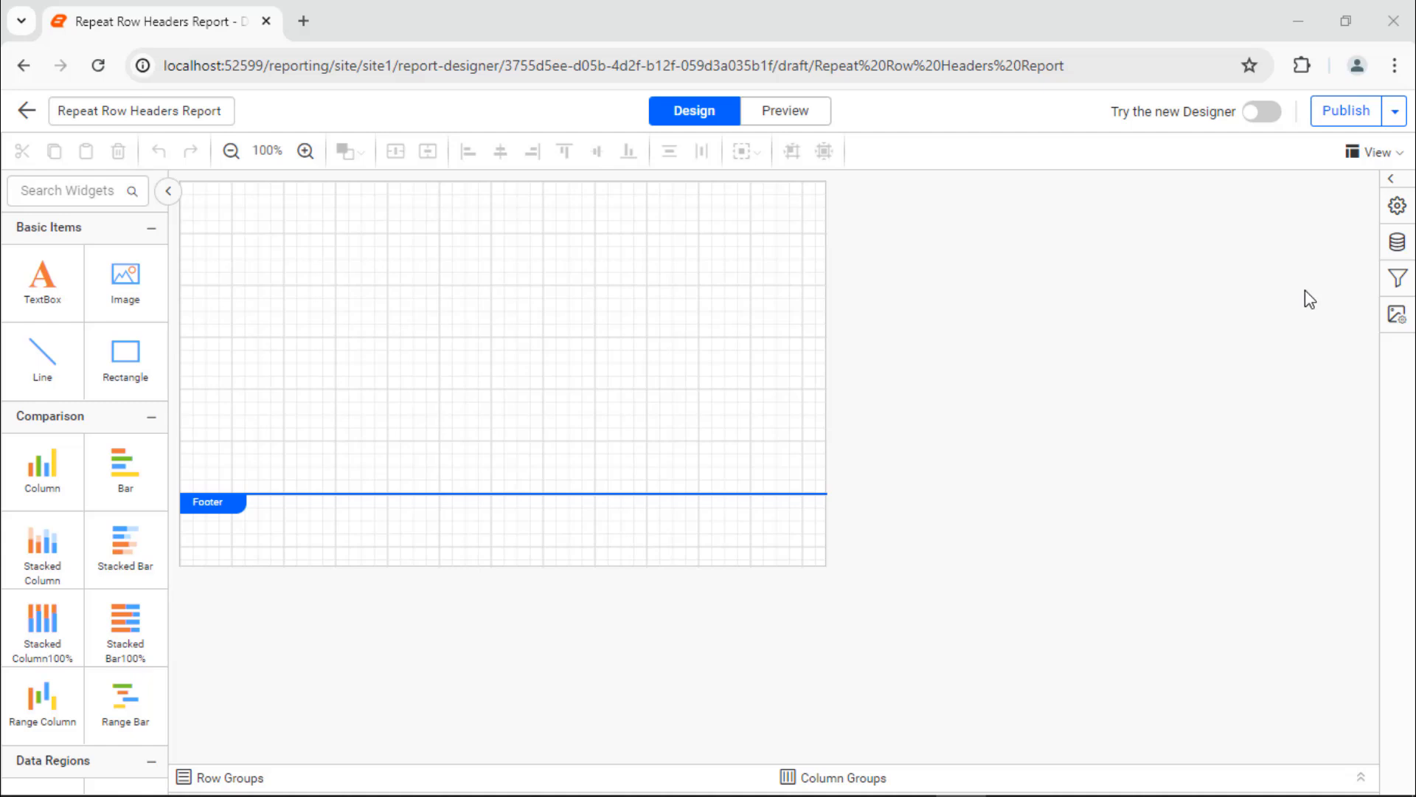
Step: Start a new Microsoft SQL data source and name it AdventureWorks
click(1397, 242)
click(1031, 765)
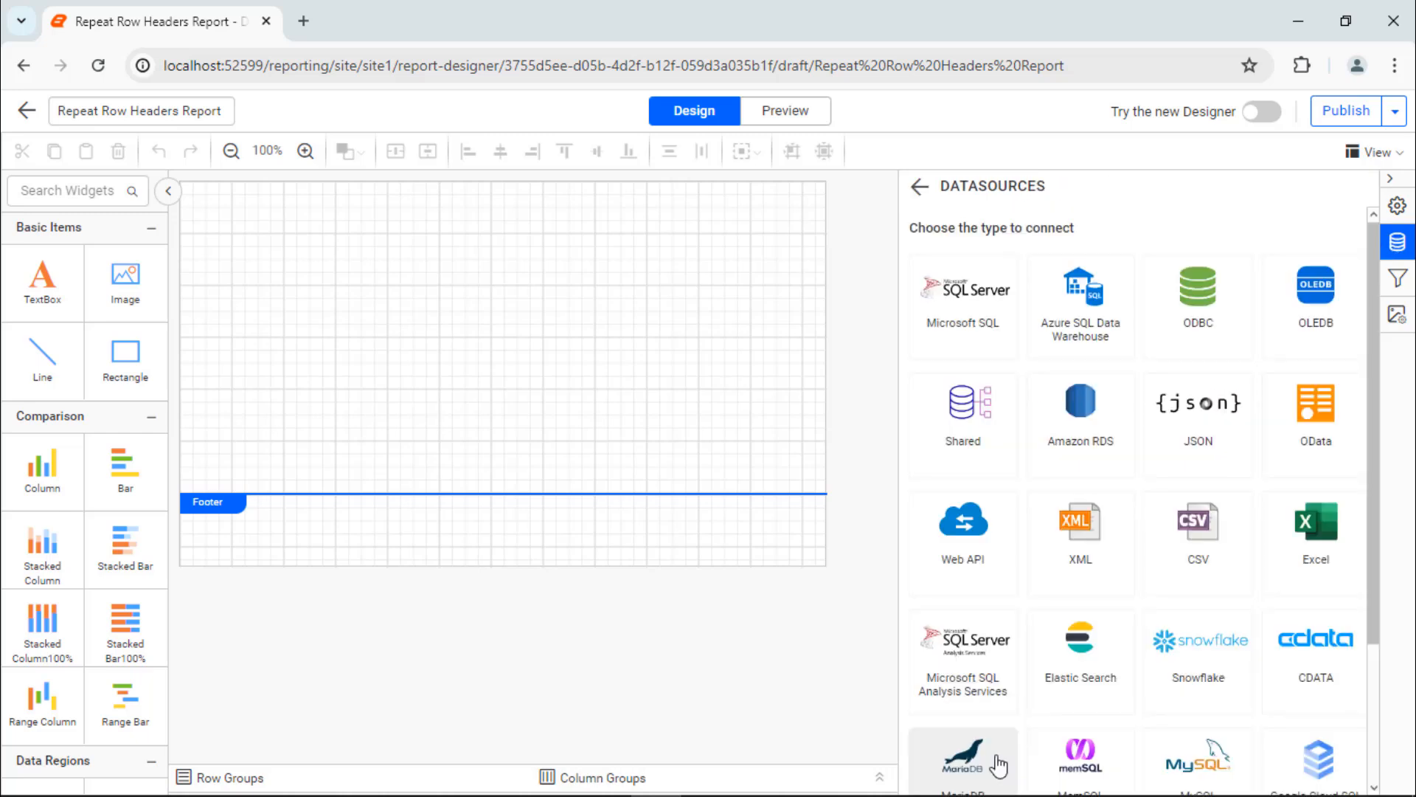
click(959, 310)
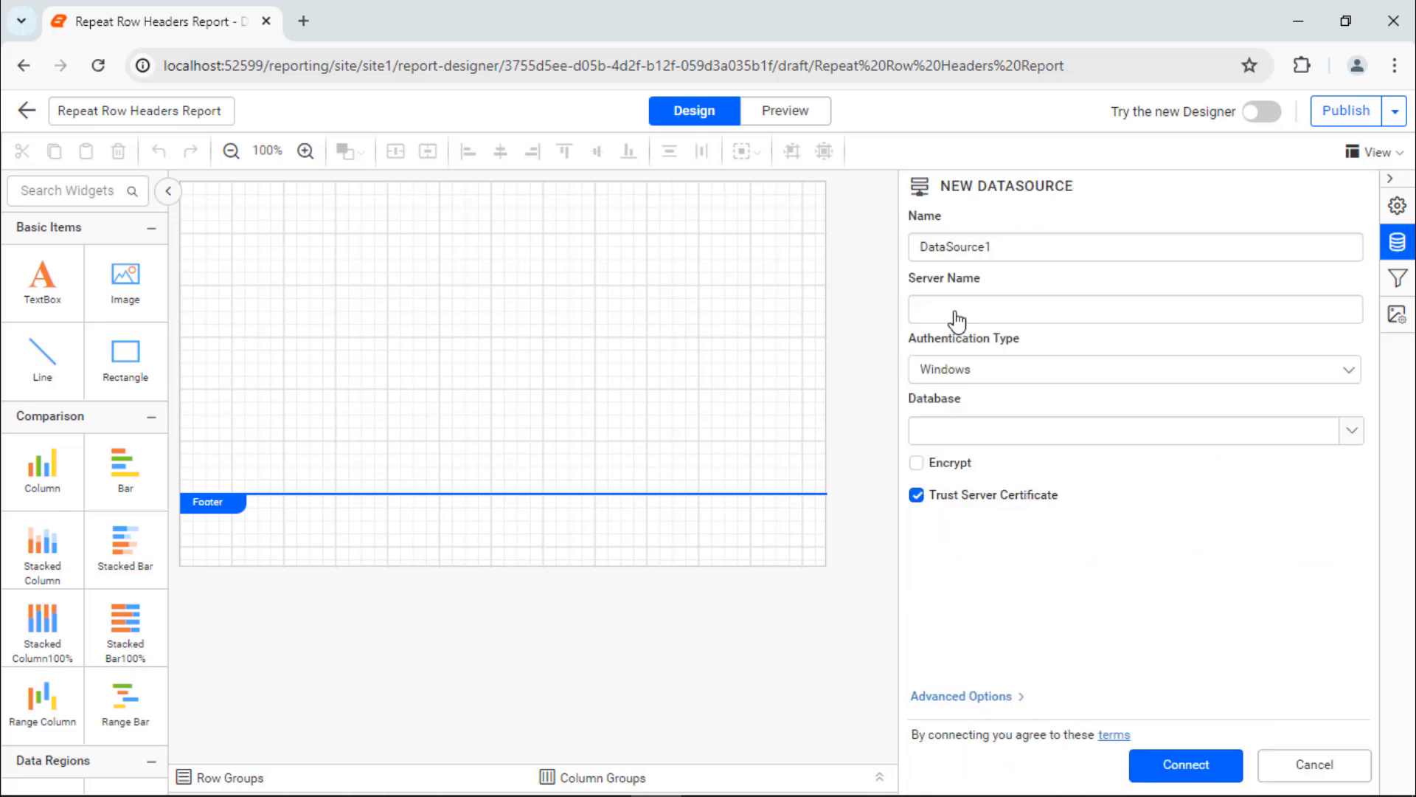
double_click(1200, 246)
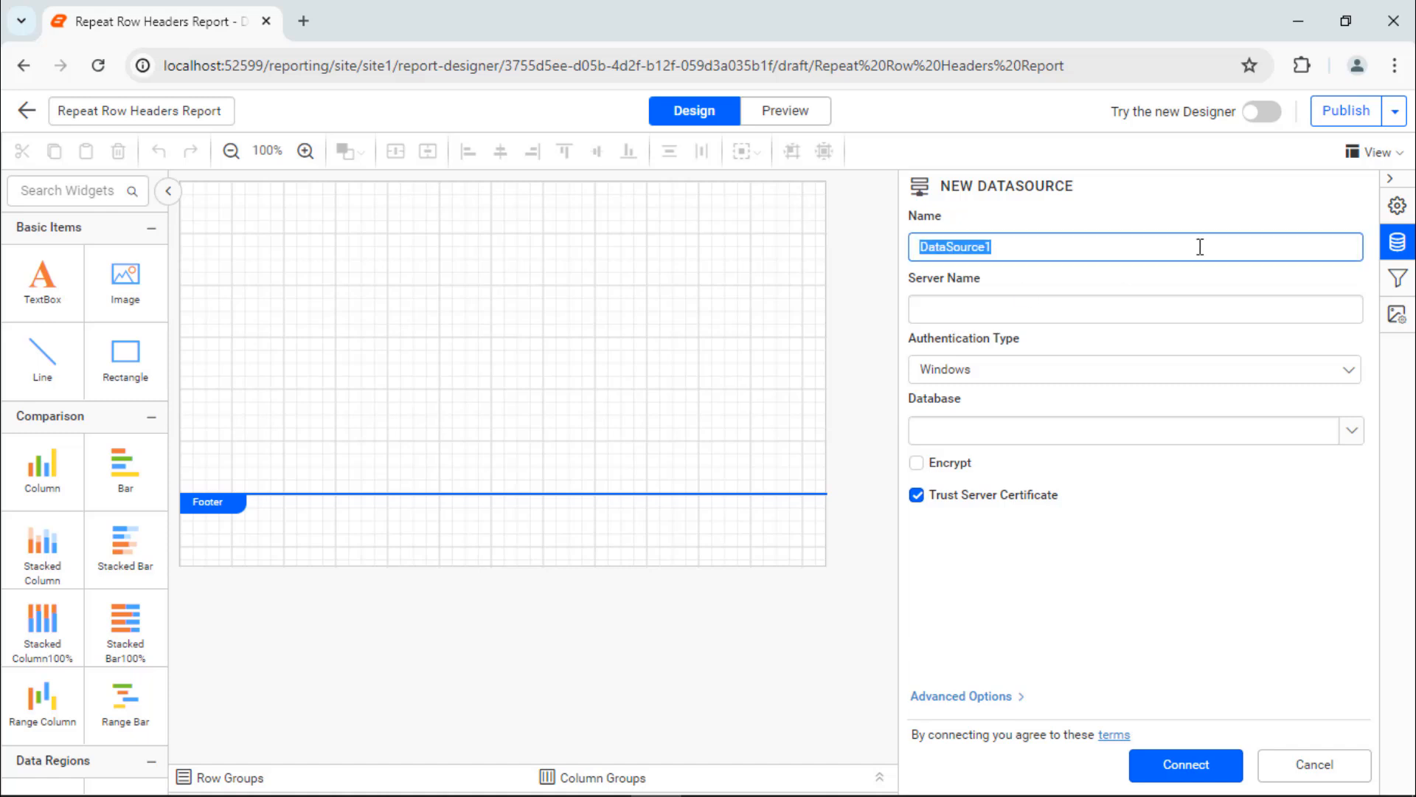
text(AdventureWorks)
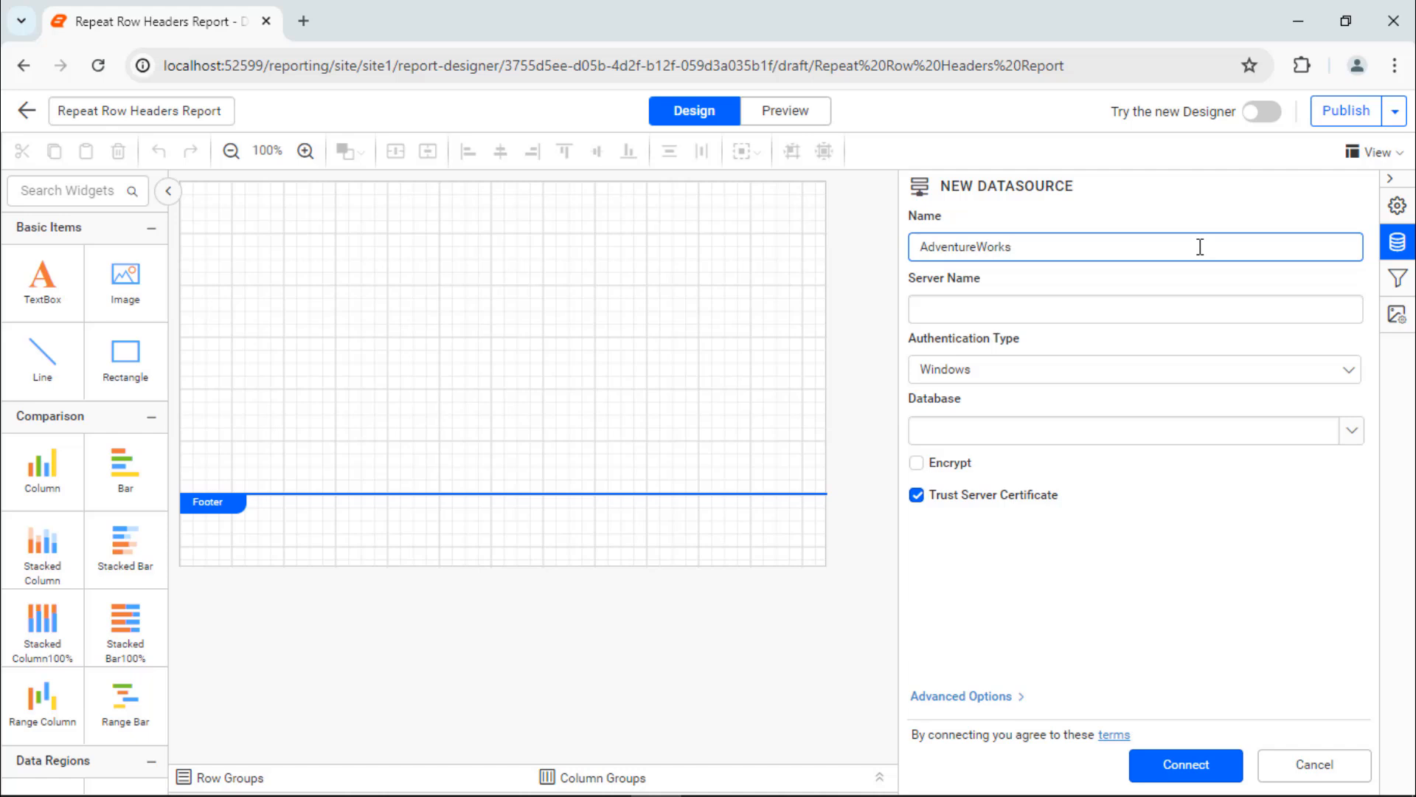
Step: Paste the connection string with its credentials, set the authentication type to None, and connect the data source
click(989, 696)
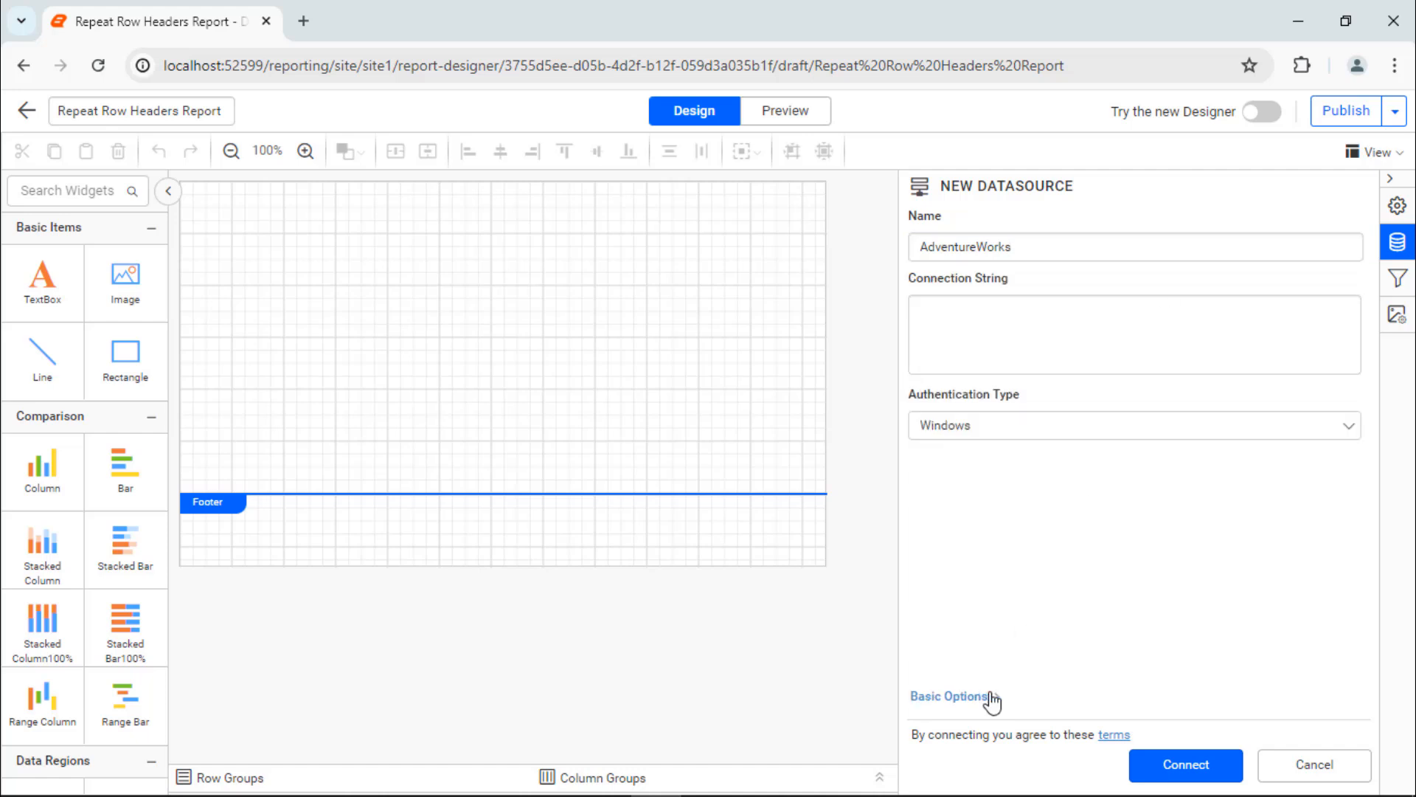
click(1326, 364)
key(ctrl+v)
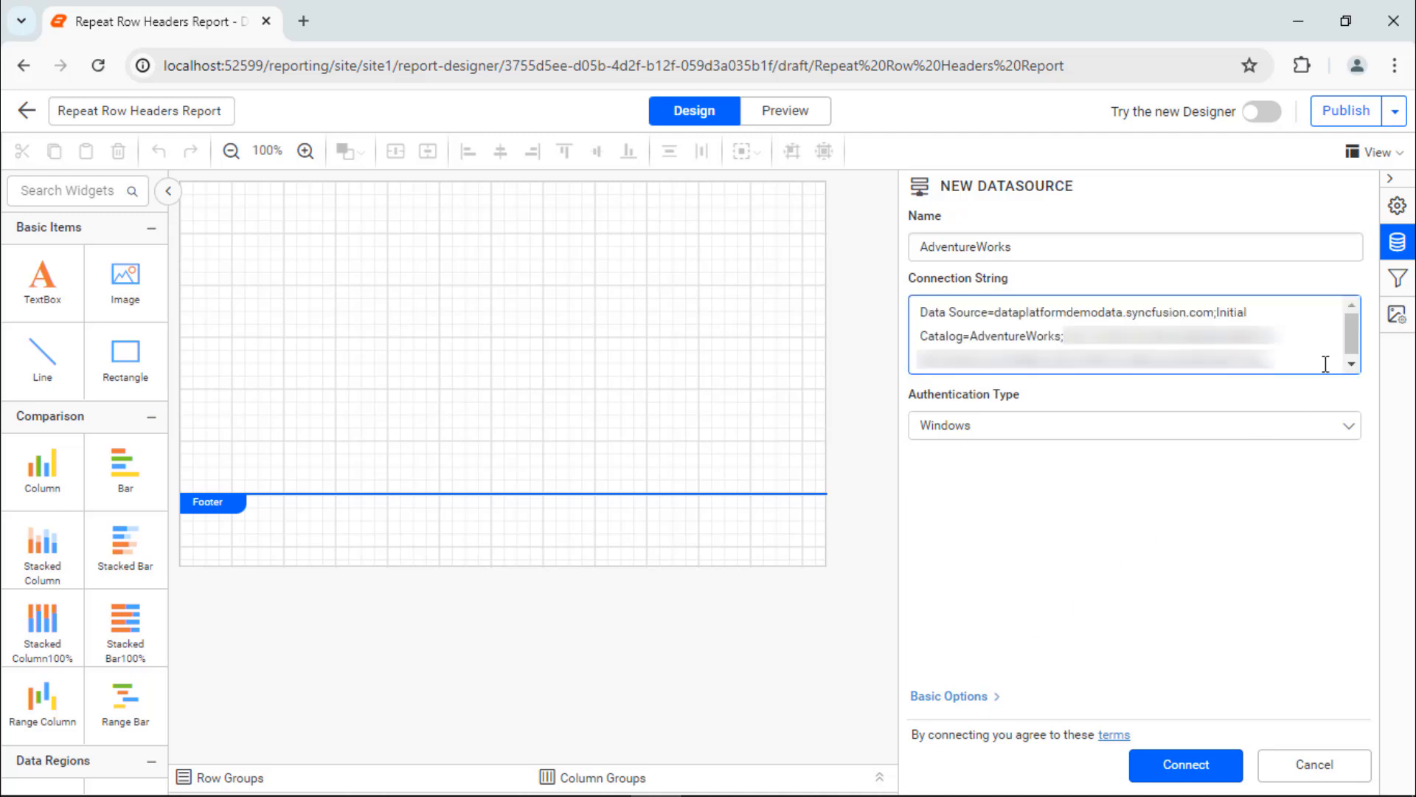
click(1326, 425)
click(1318, 542)
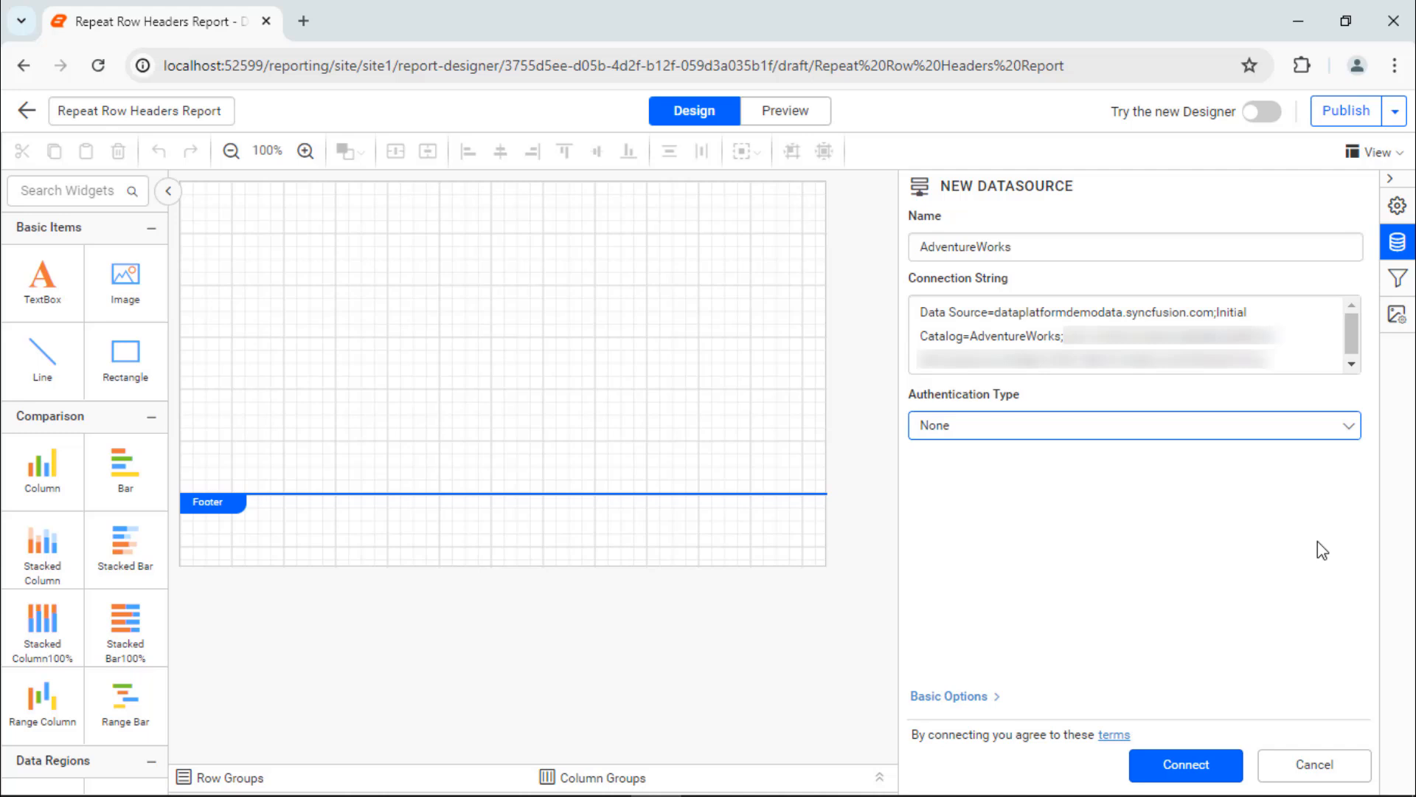
click(1180, 764)
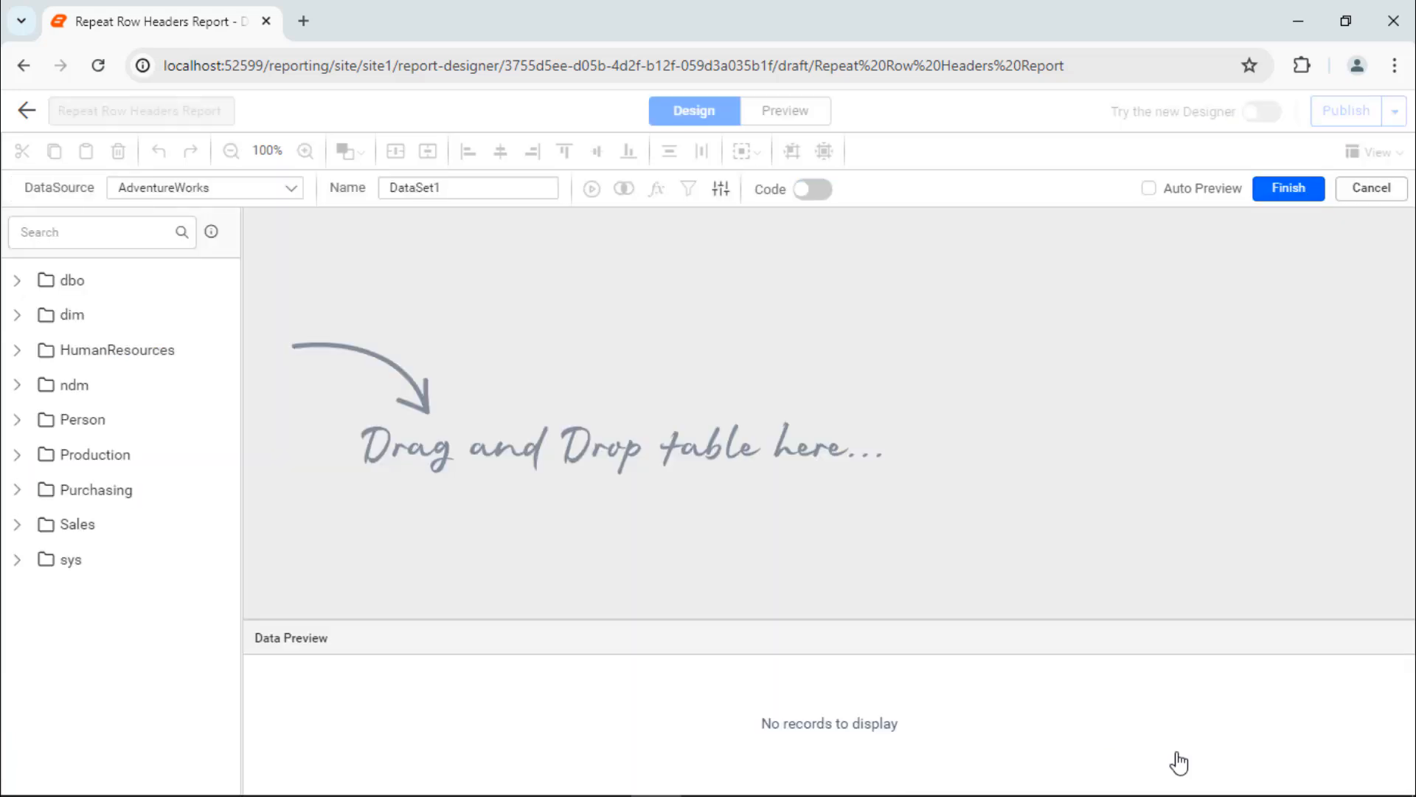
Step: Name the new dataset SalesDataset
double_click(544, 188)
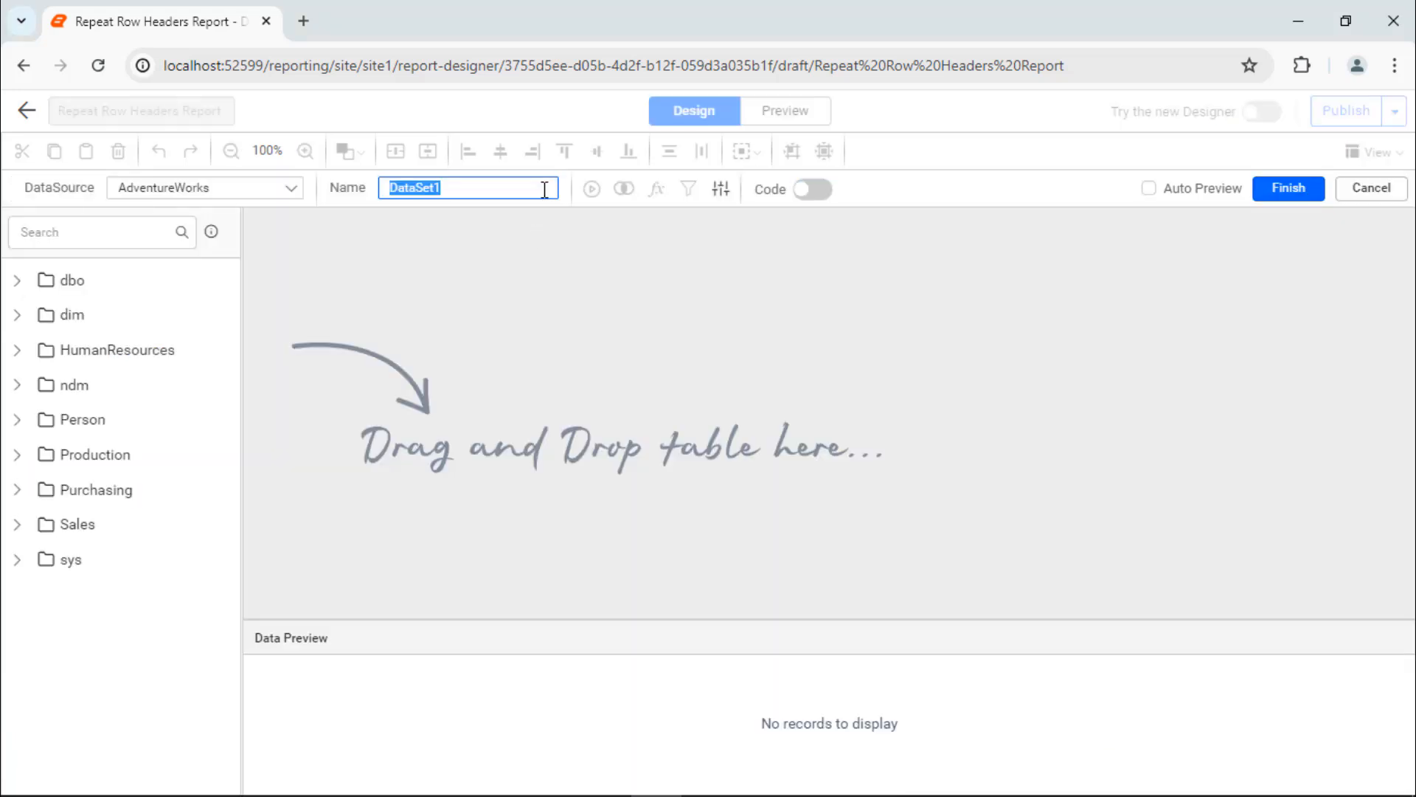
text(SalesDataset)
Step: Paste the SQL query for 2002–2003 sales by category, subcategory, year and quarter in code mode, run it, and save the dataset
click(812, 190)
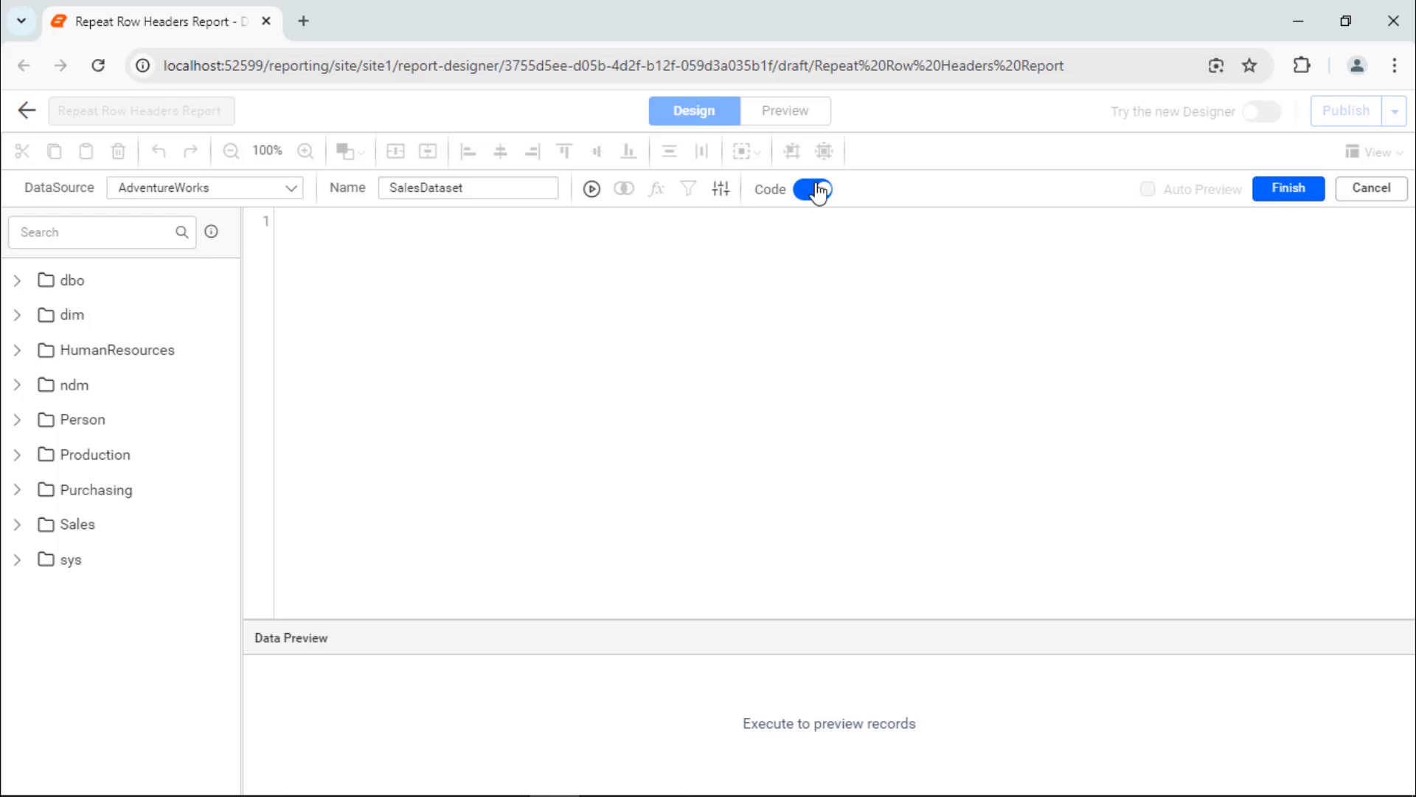
text(SET DATEFORMAT mdy SELECT	PC.Name AS ProdCat, PS.Name AS SubCat, DATEPART(yy, SOH.OrderDate) AS OrderYear, 'Q' + DATENAME(qq, SOH.OrderDate) AS OrderQtr, 	SUM(SOD.UnitPrice * SOD.OrderQty) AS Sales FROM	Production.ProductSubcategory PS INNER JOIN 	Sales.SalesOrderHeader SOH INNER JOIN 	Sales.SalesOrderDetail SOD ON SOH.SalesOrderID = SOD.SalesOrderID INNER JOIN 	Production.Product P ON SOD.ProductID = P.ProductID ON PS.ProductSubcategoryID = P.ProductSubcategoryID INNER JOIN 	Production.ProductCategory PC ON PS.ProductCategoryID = PC.ProductCategoryID WHERE	(SOH.OrderDate BETWEEN '1/1/2002' AND '12/31/2003') GROUP BY	DATEPART(yy, SOH.OrderDate), PC.Name, PS.Name, 'Q' + DATENAME(qq, SOH.OrderDate), PS.ProductSubcategoryID)
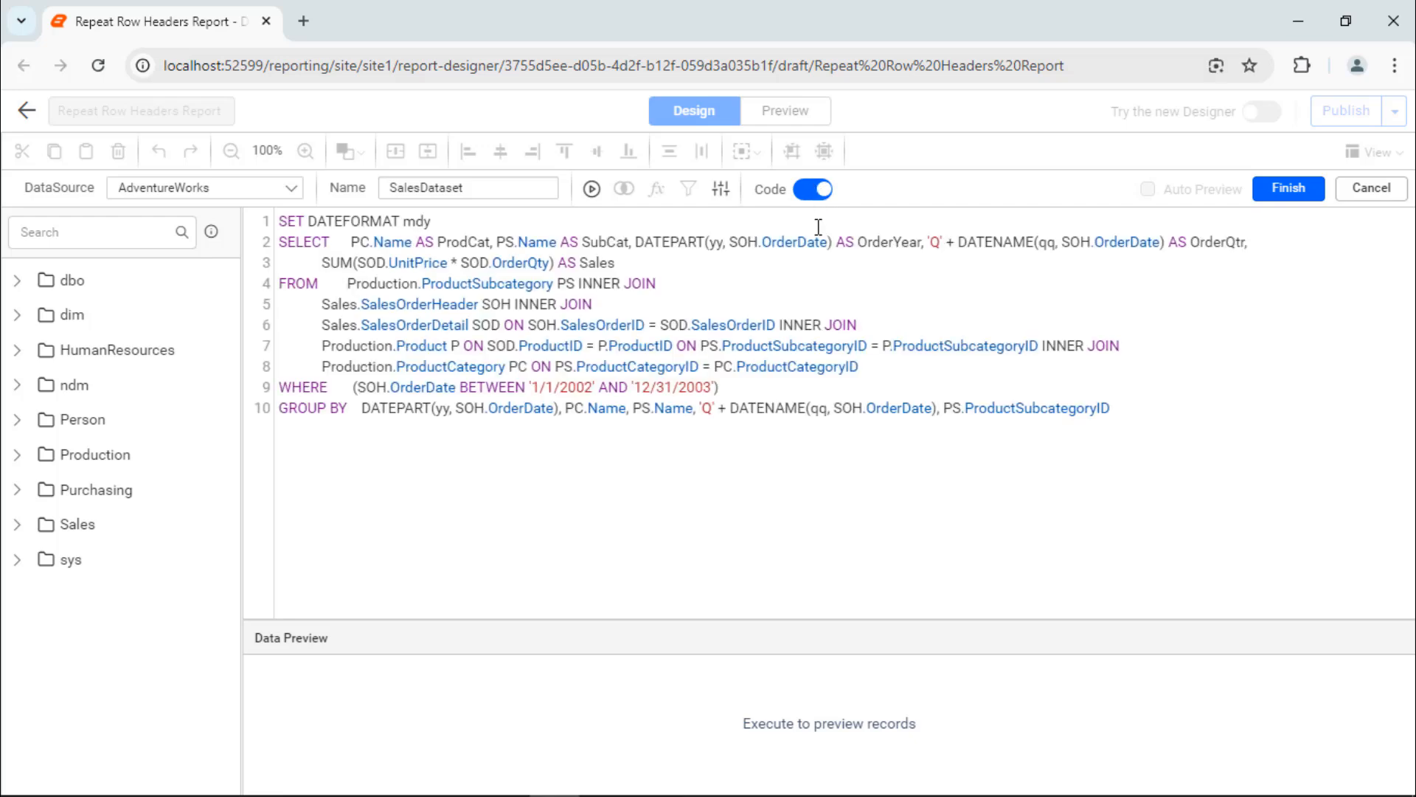
click(592, 189)
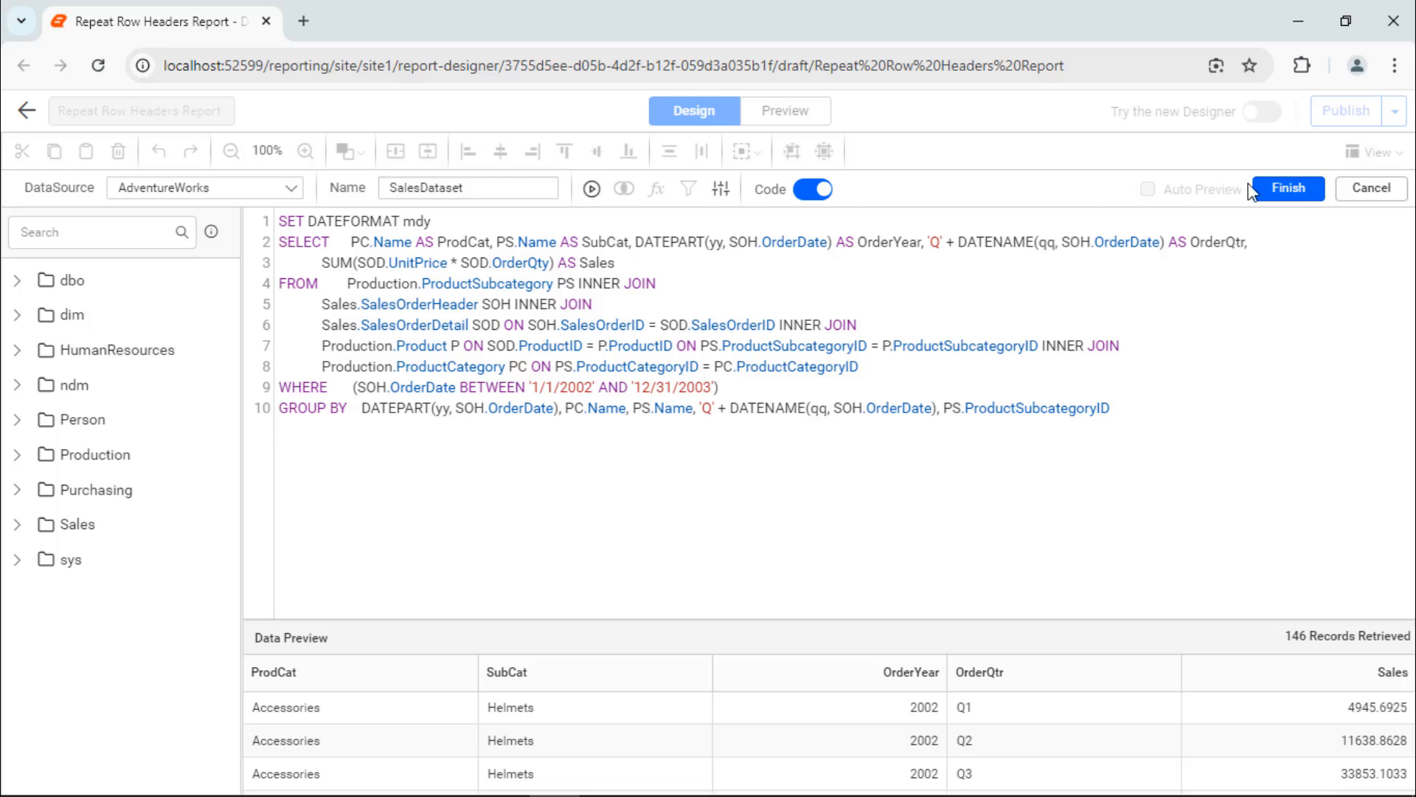
click(1270, 189)
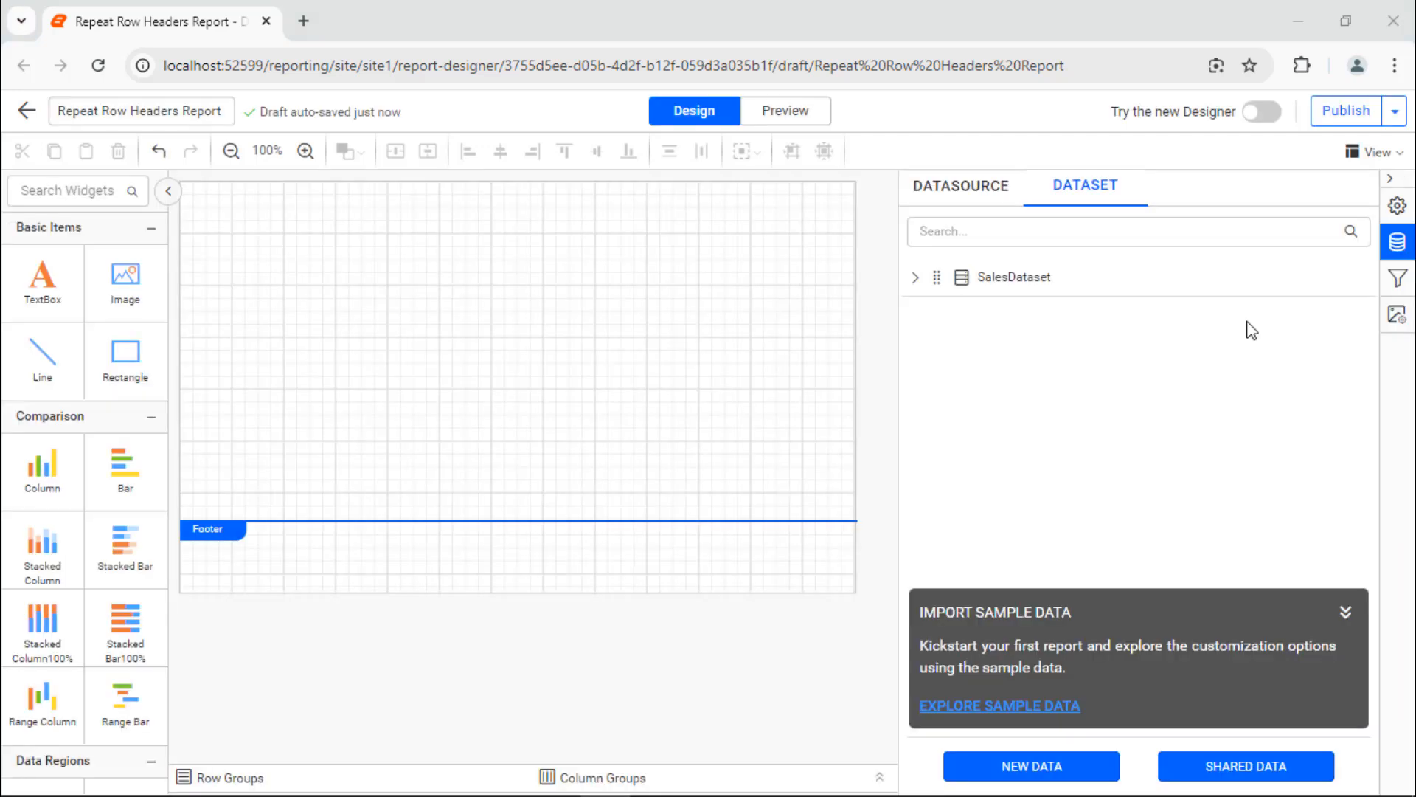
Step: Show the report header section and place a rectangle at its upper-left corner
click(1375, 152)
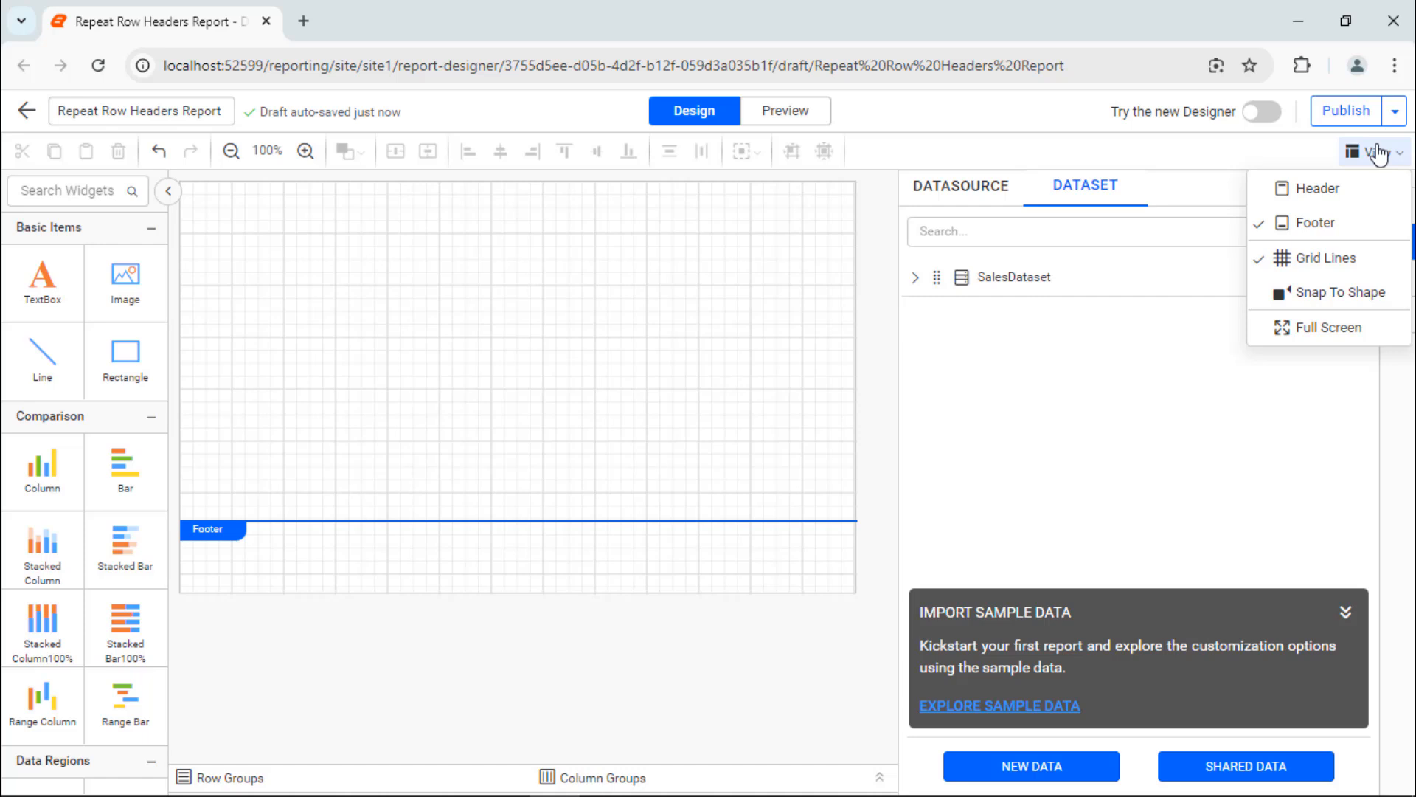
click(1363, 188)
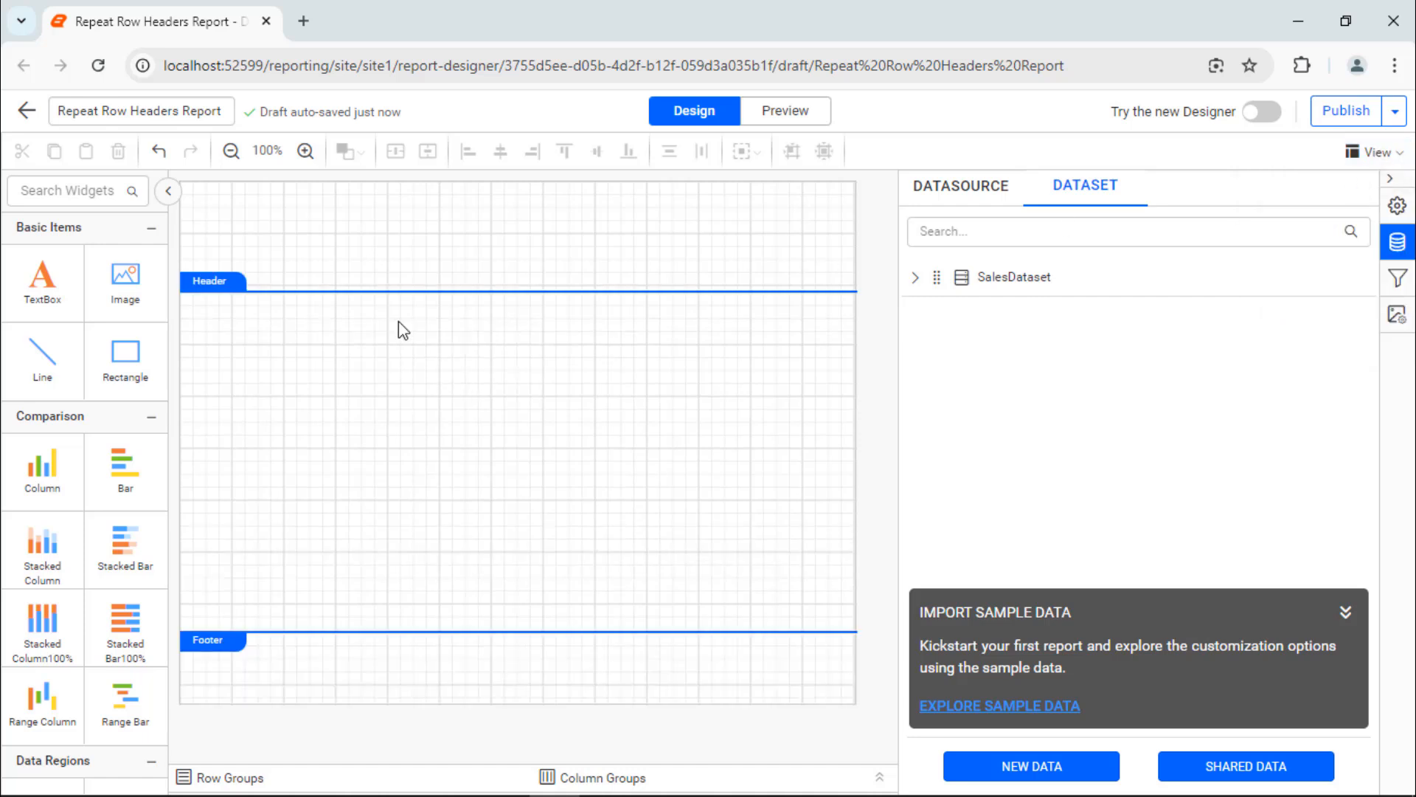
drag(125, 358, 187, 193)
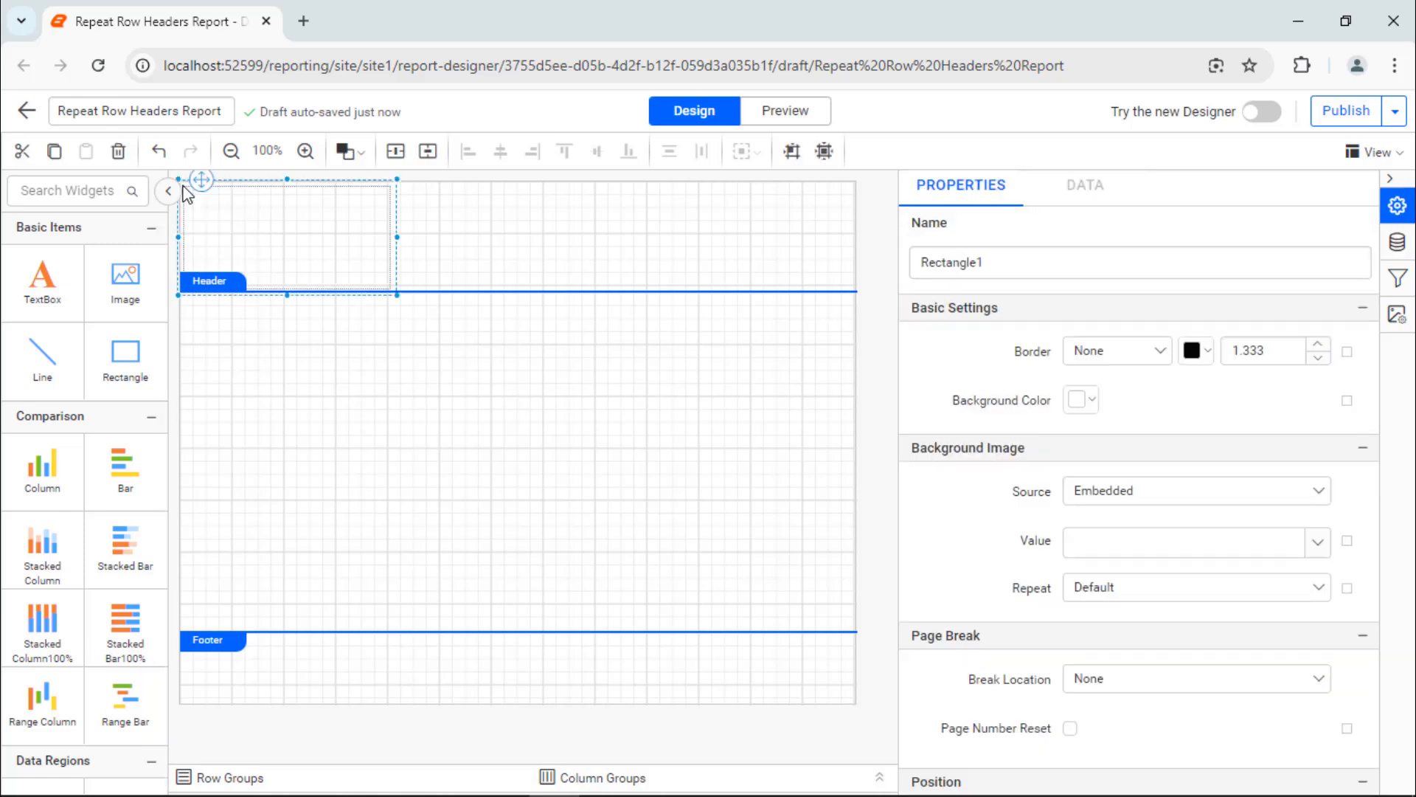
Step: Stretch the rectangle into a thin, wide banner across the page and reduce the header's height to match it
drag(397, 294, 1185, 213)
click(1391, 179)
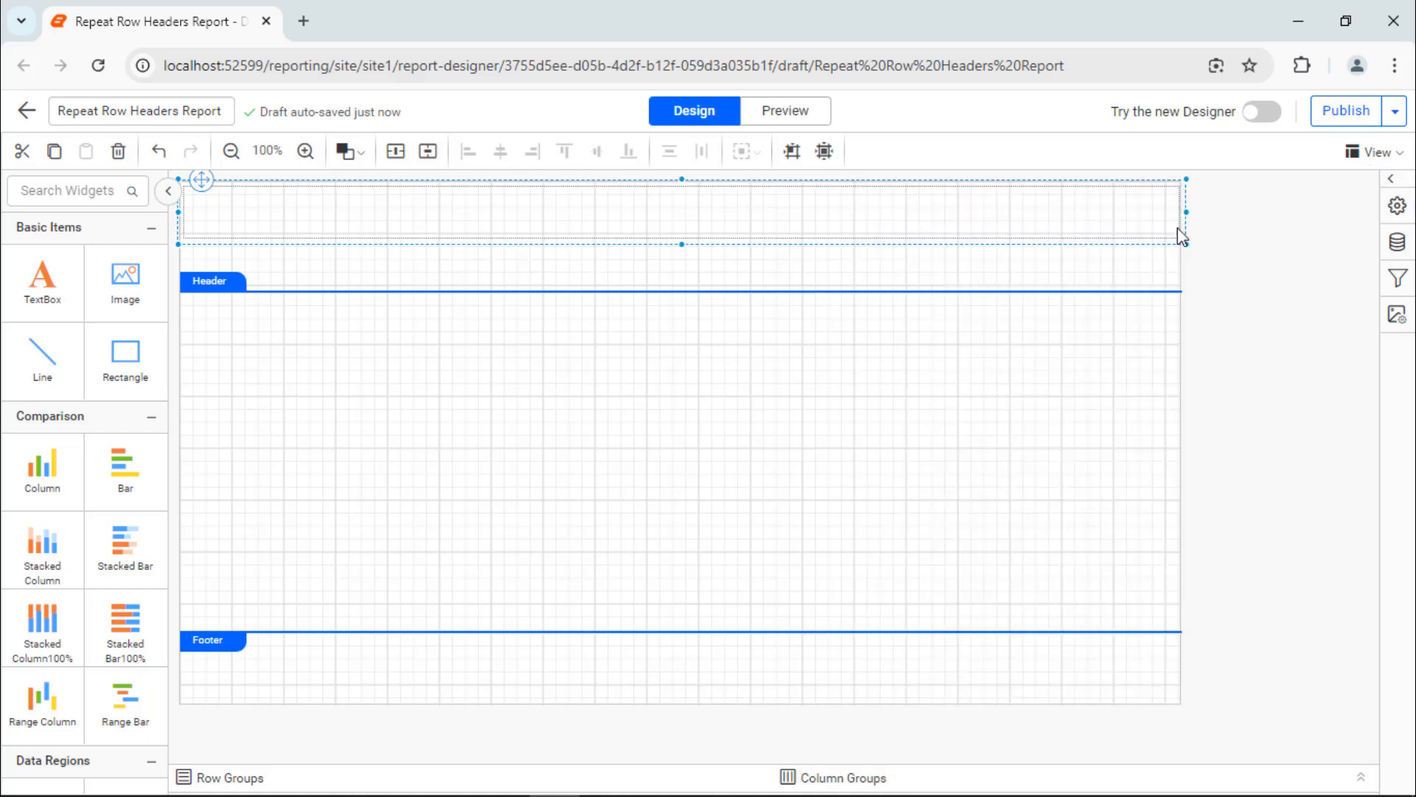
drag(1151, 290, 1159, 243)
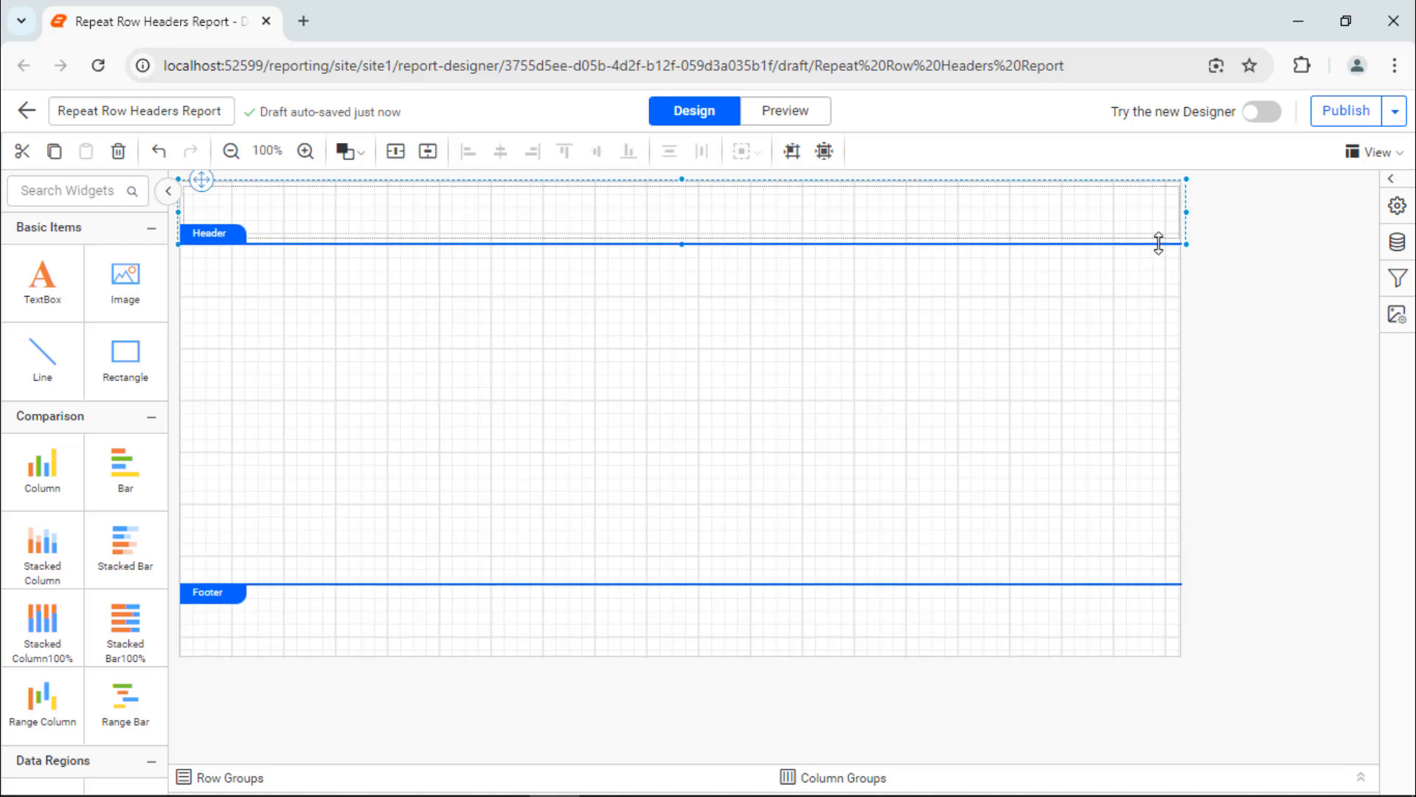
Step: Set the header rectangle's background color to rgba(85,91,99,1)
click(1081, 399)
click(1084, 579)
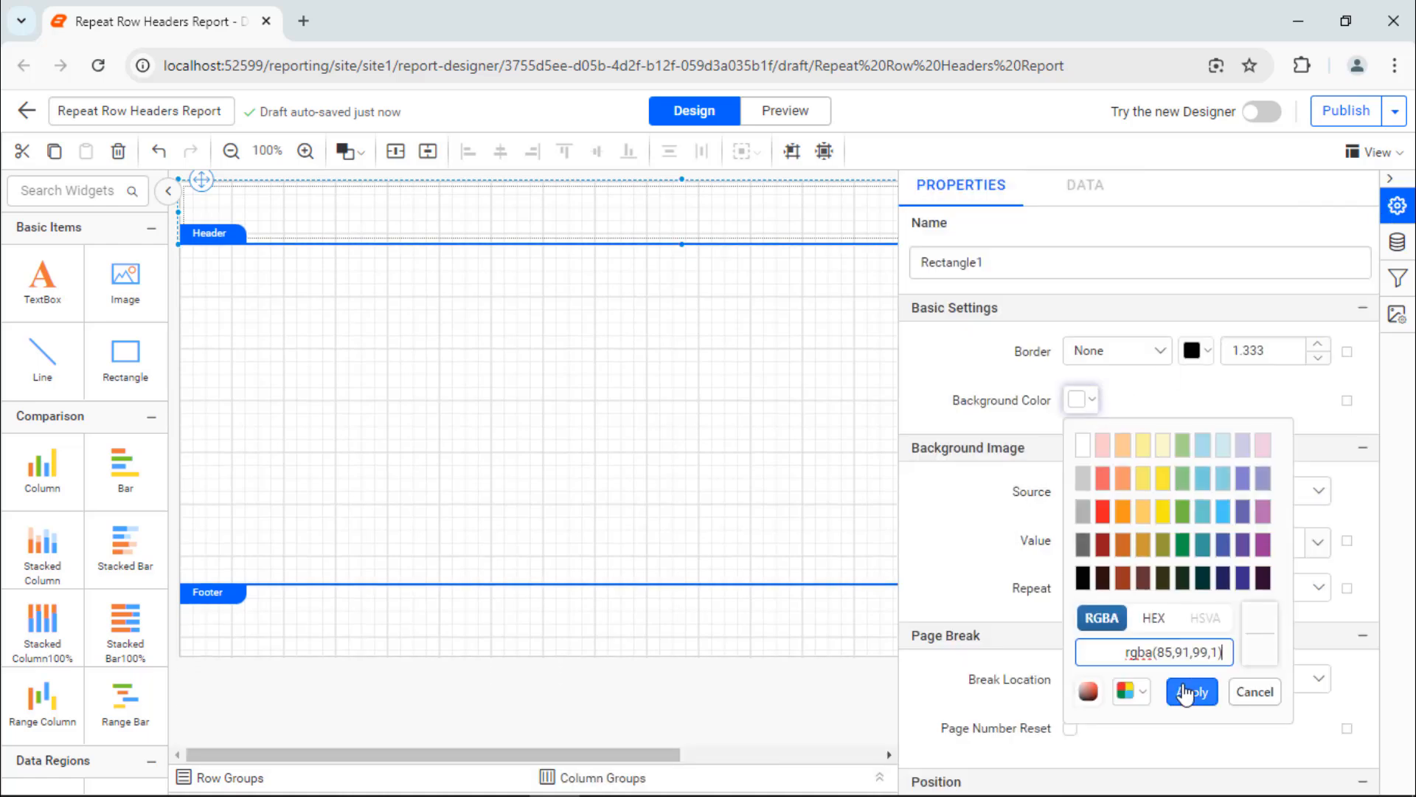
click(1187, 689)
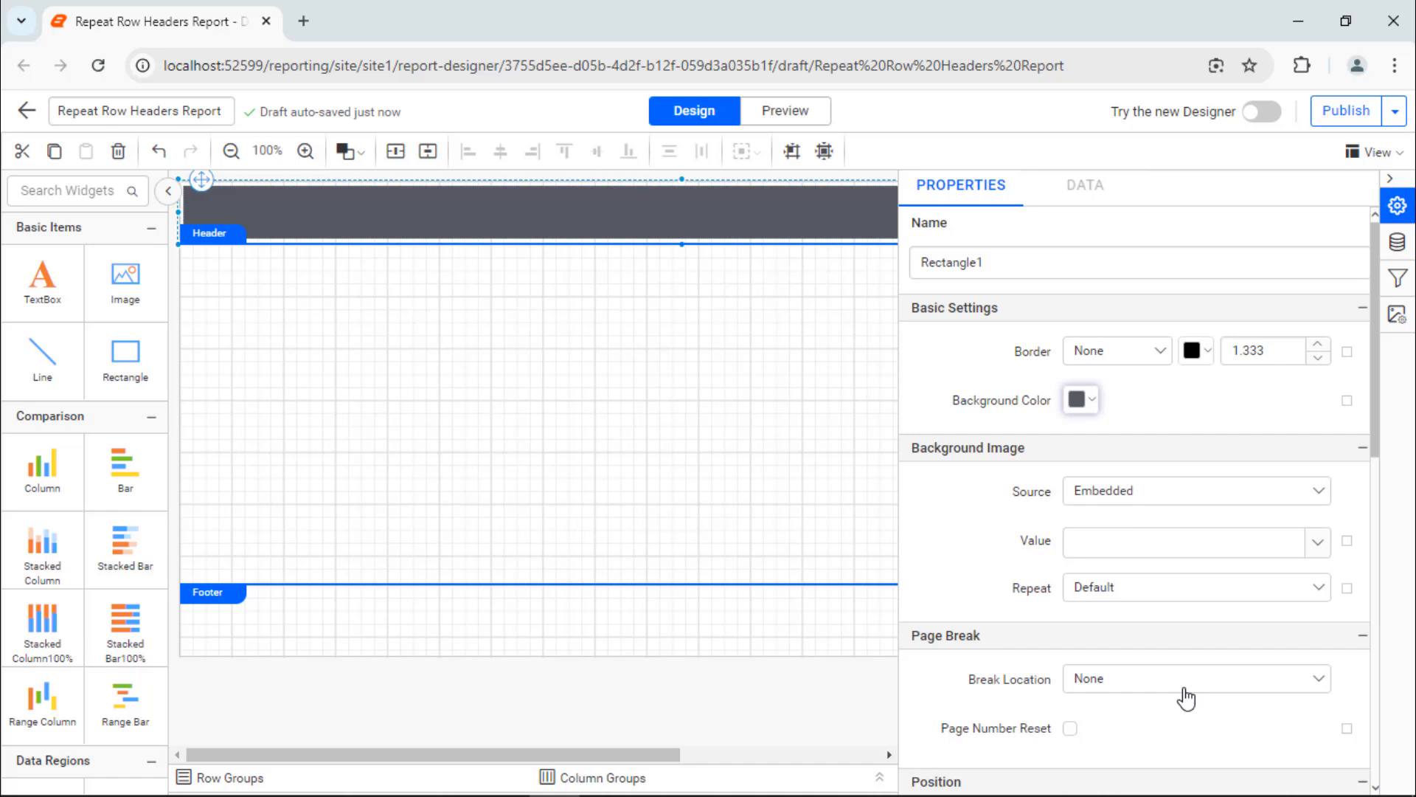
Step: Add a text box at the start of the header banner, widen it, and enter the title "Company Sales"
drag(42, 281, 184, 195)
drag(396, 219, 589, 219)
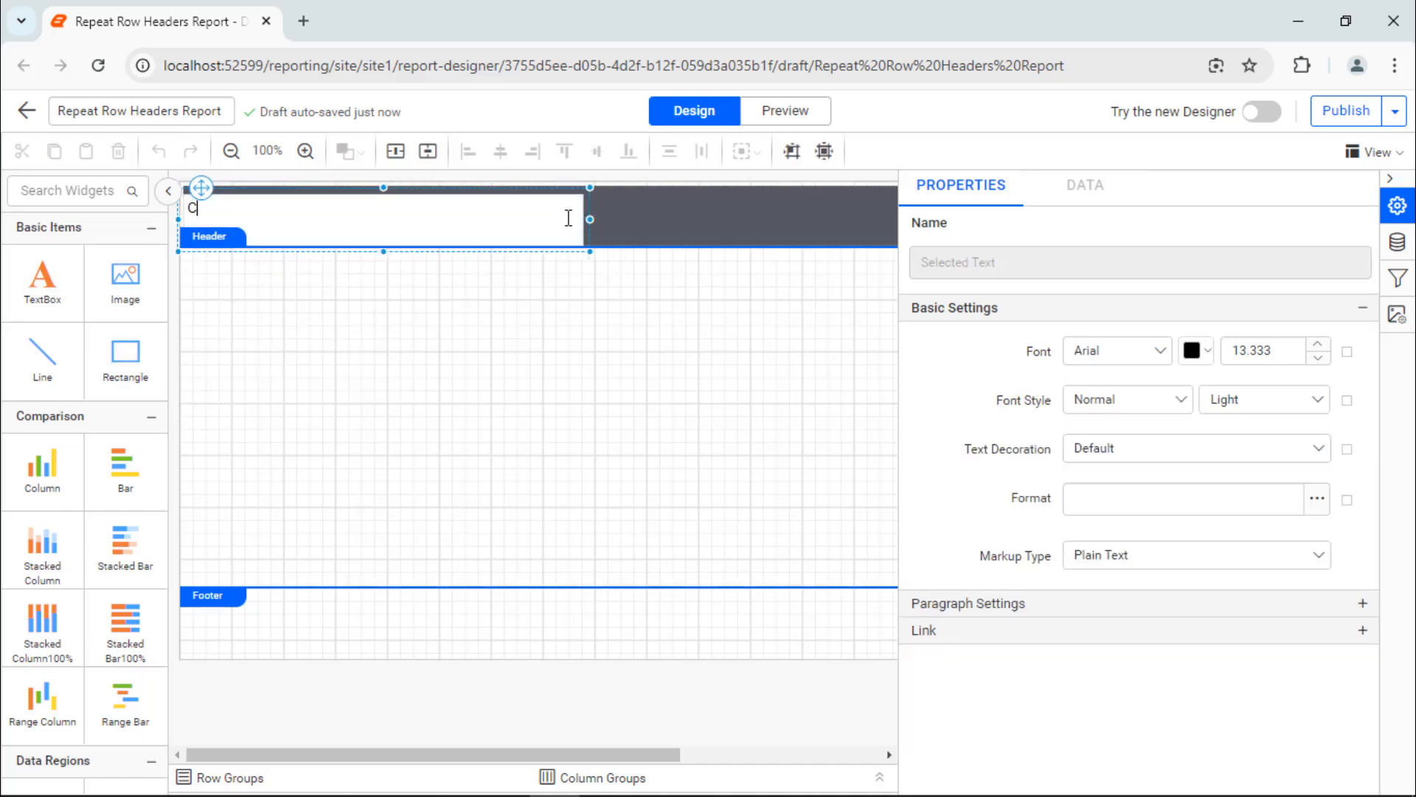
text(Company Sales)
Step: Set the Company Sales text box's font to Segoe UI with white text
click(585, 219)
click(579, 218)
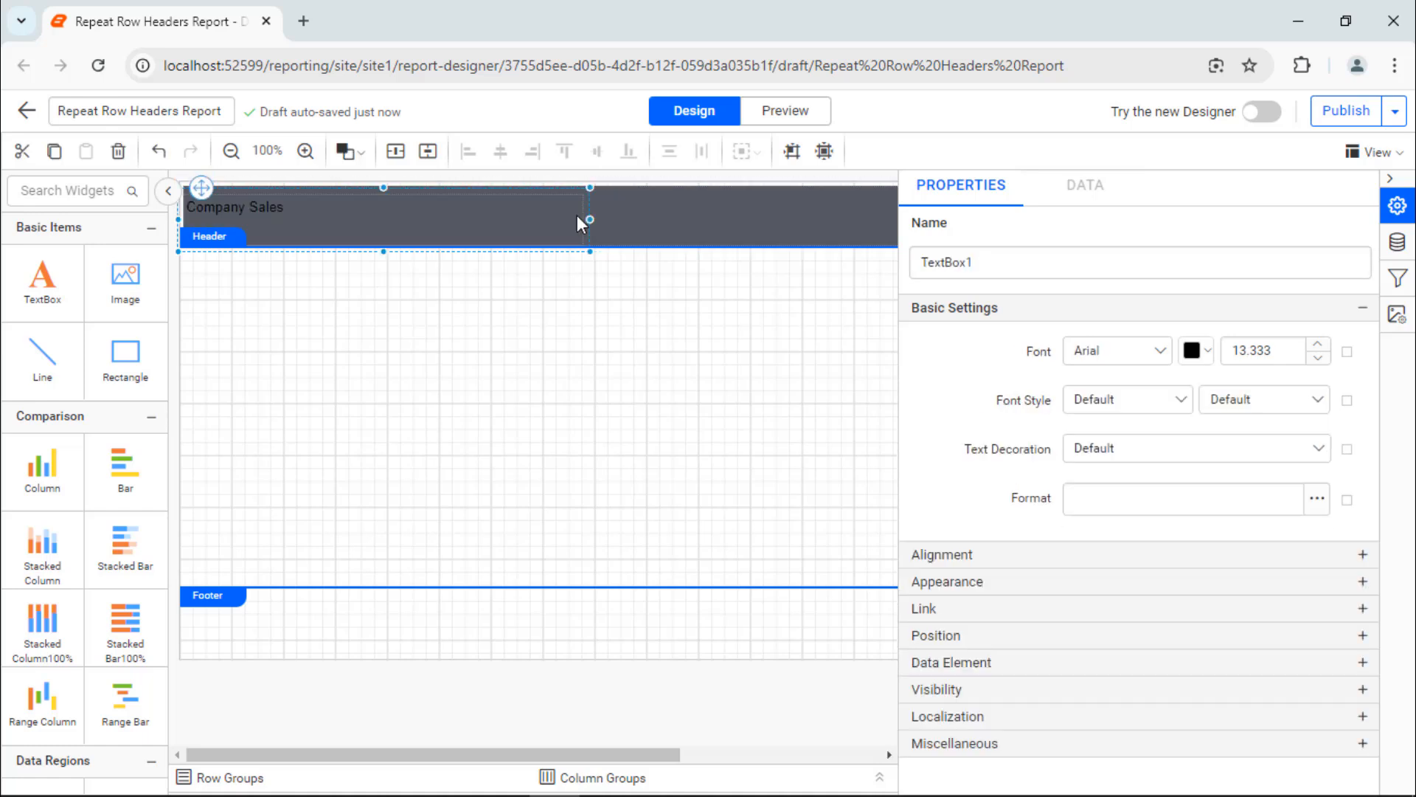
click(1152, 352)
text(Seg)
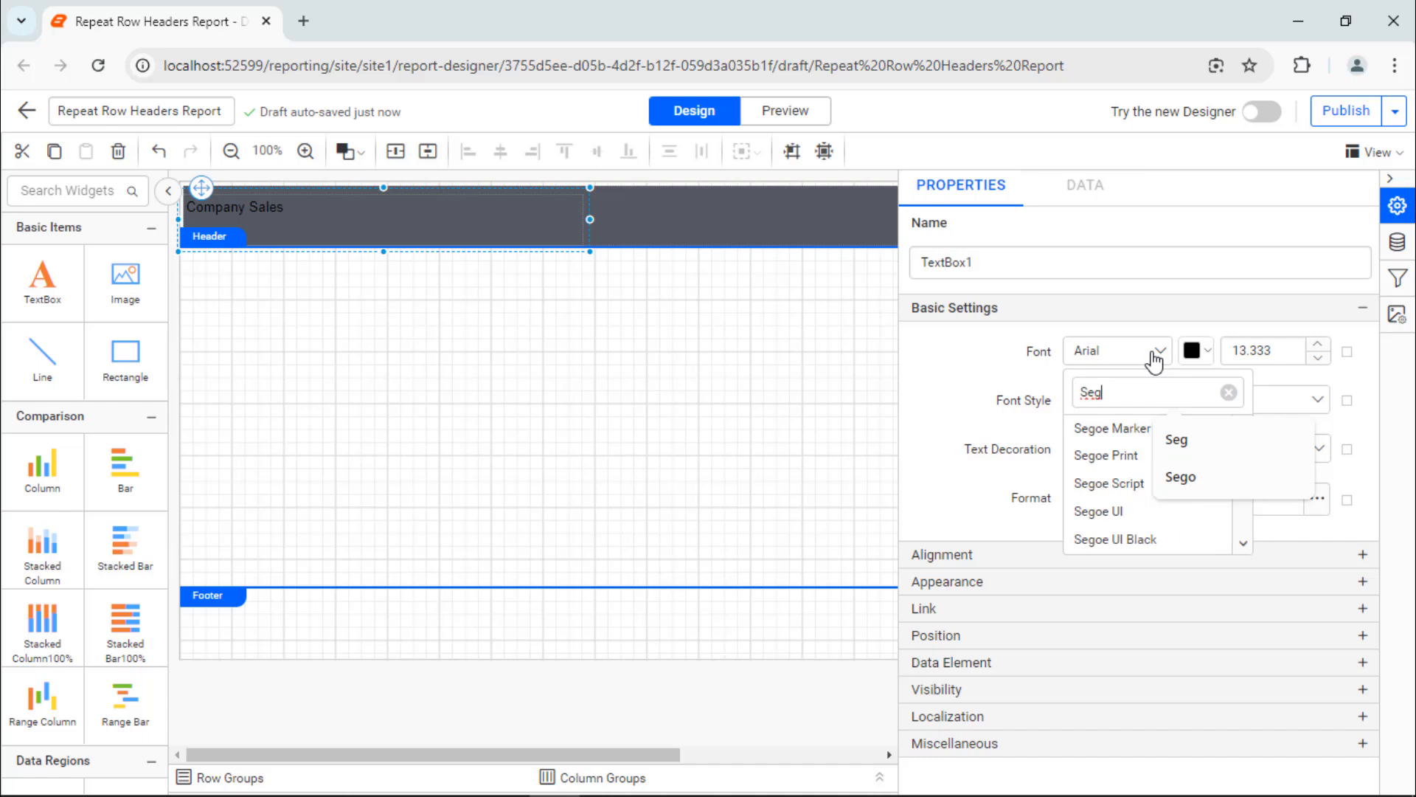
click(1136, 511)
click(1199, 351)
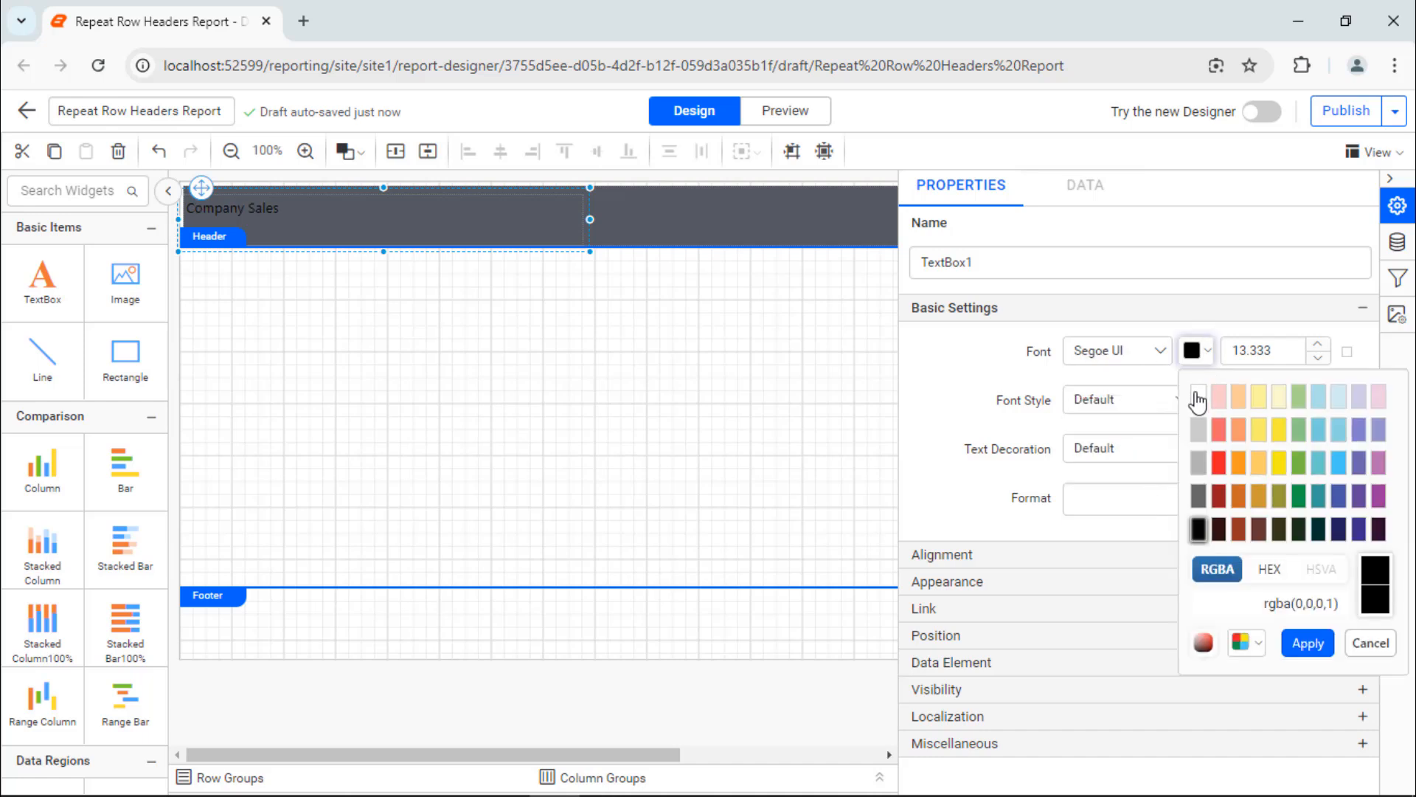
click(1199, 396)
click(1301, 646)
Step: Set the Company Sales title's font size to 18.333 and its weight to Bold
click(1280, 351)
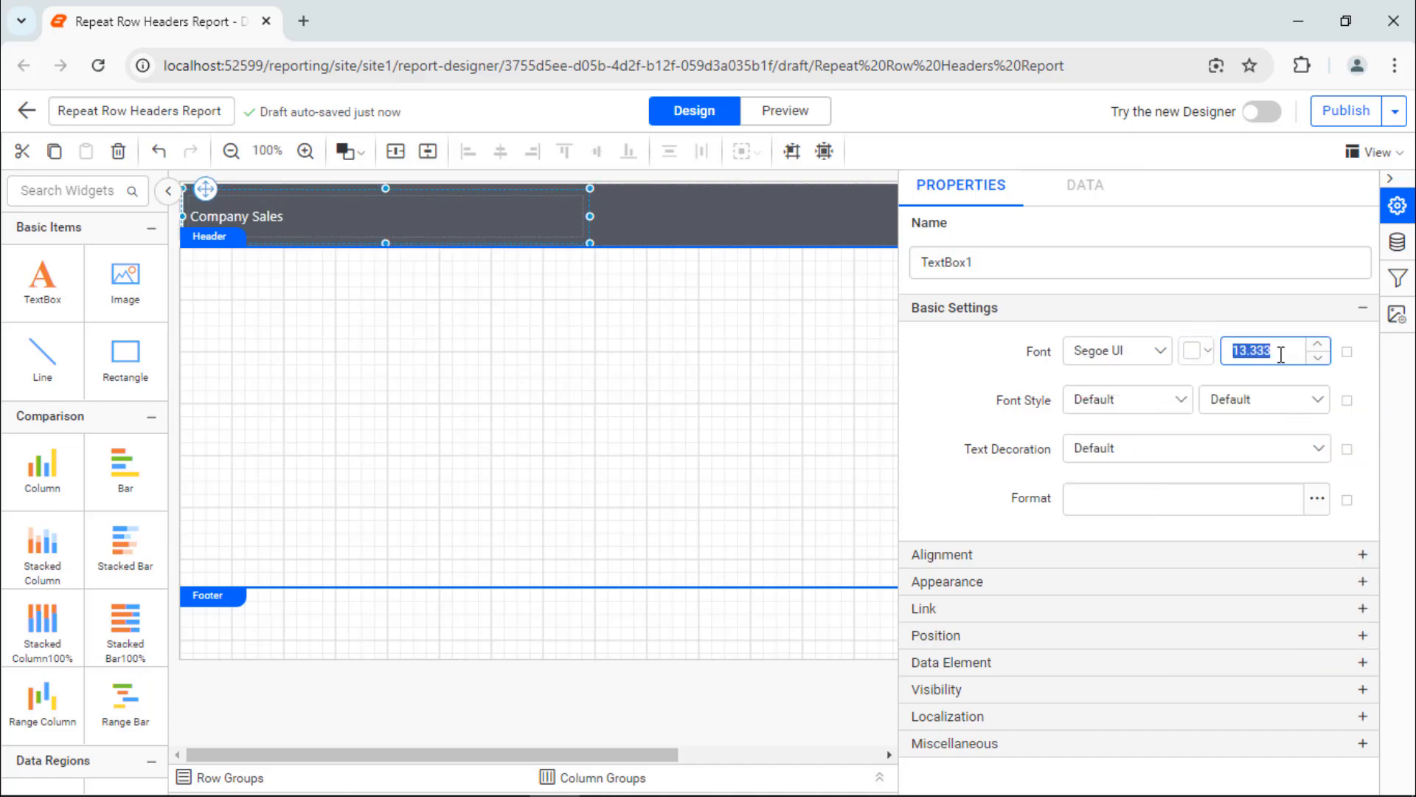
scroll(1280, 351, up, 5)
click(1296, 399)
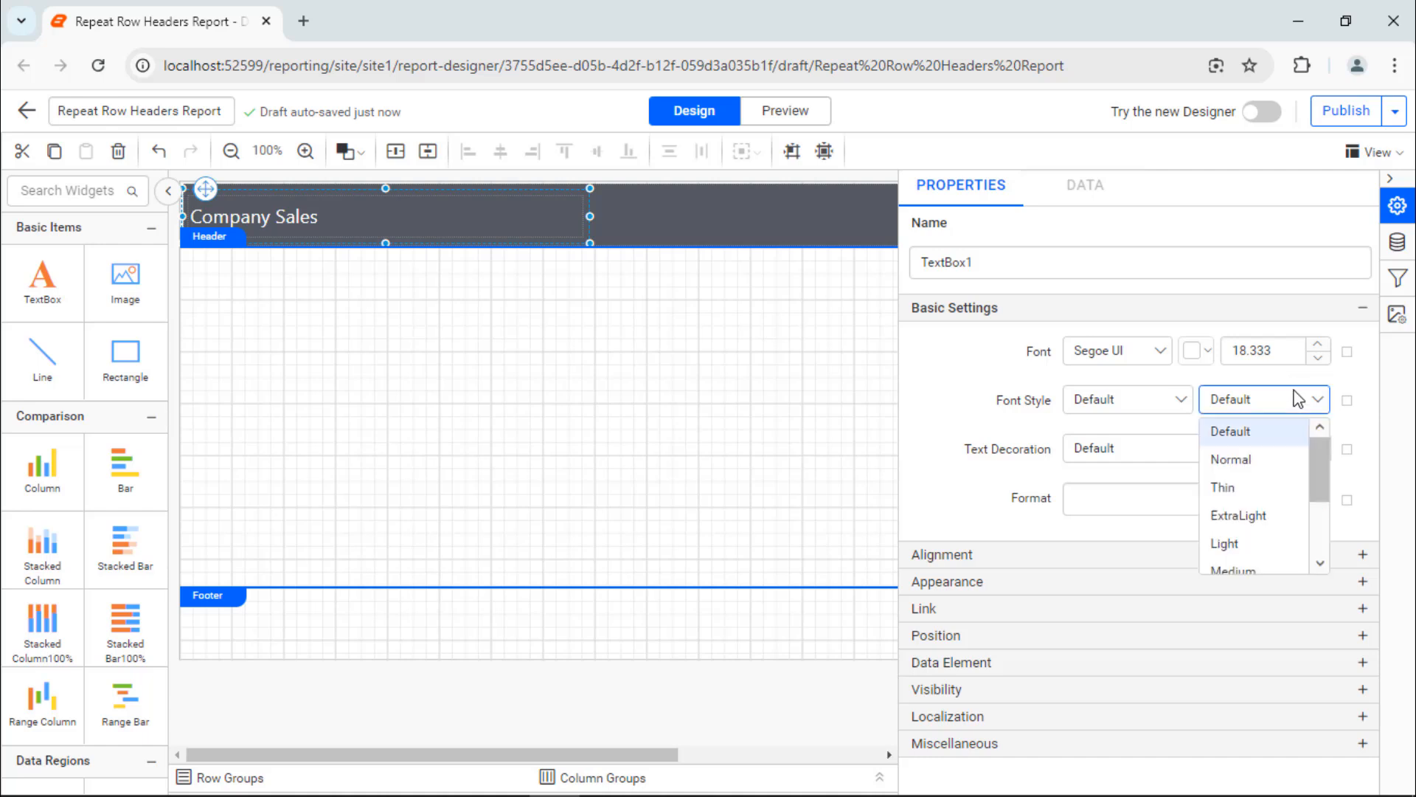
scroll(1287, 472, down, 2)
click(1287, 499)
Step: Set the title's vertical alignment to Middle and slightly reduce the text box's height within the banner
click(1270, 554)
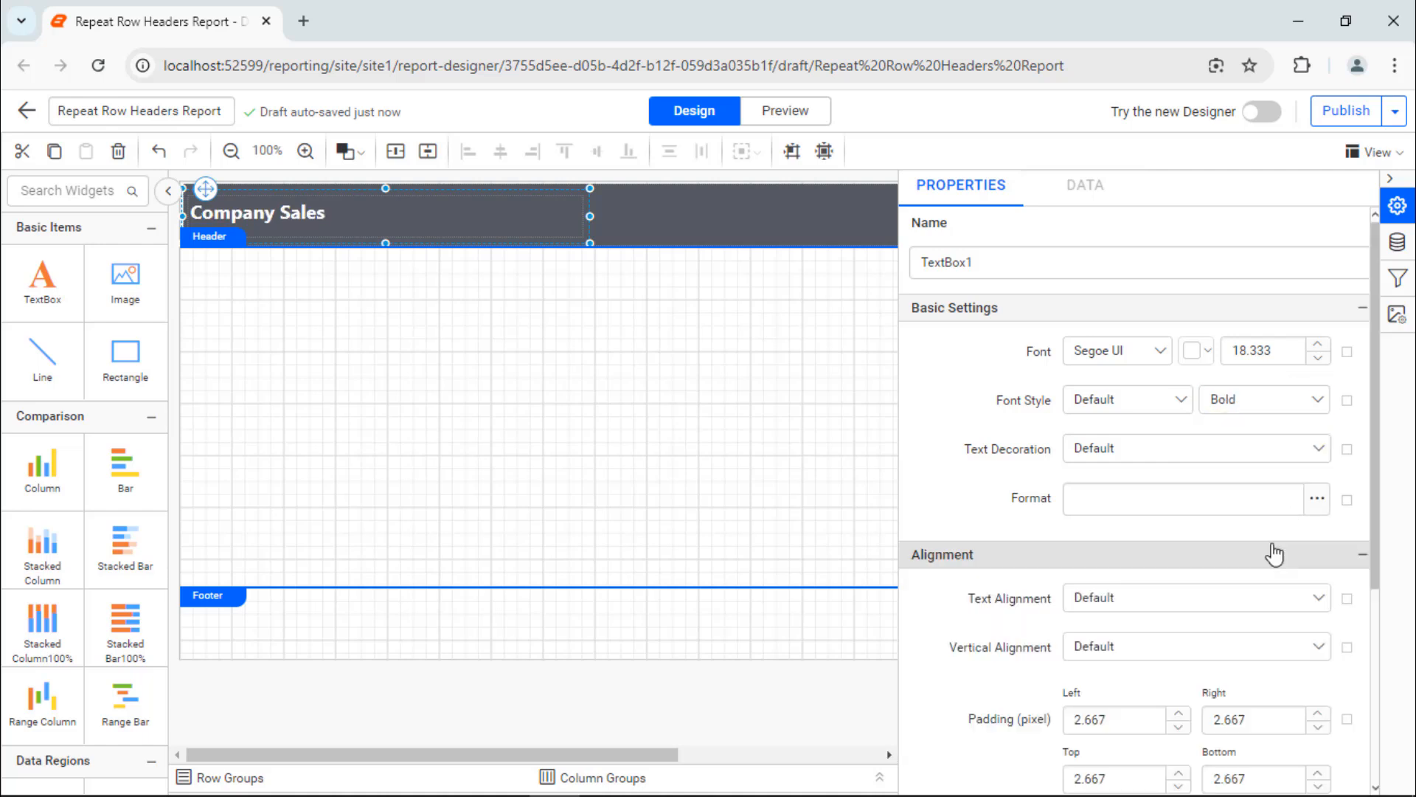
click(1292, 648)
click(1294, 733)
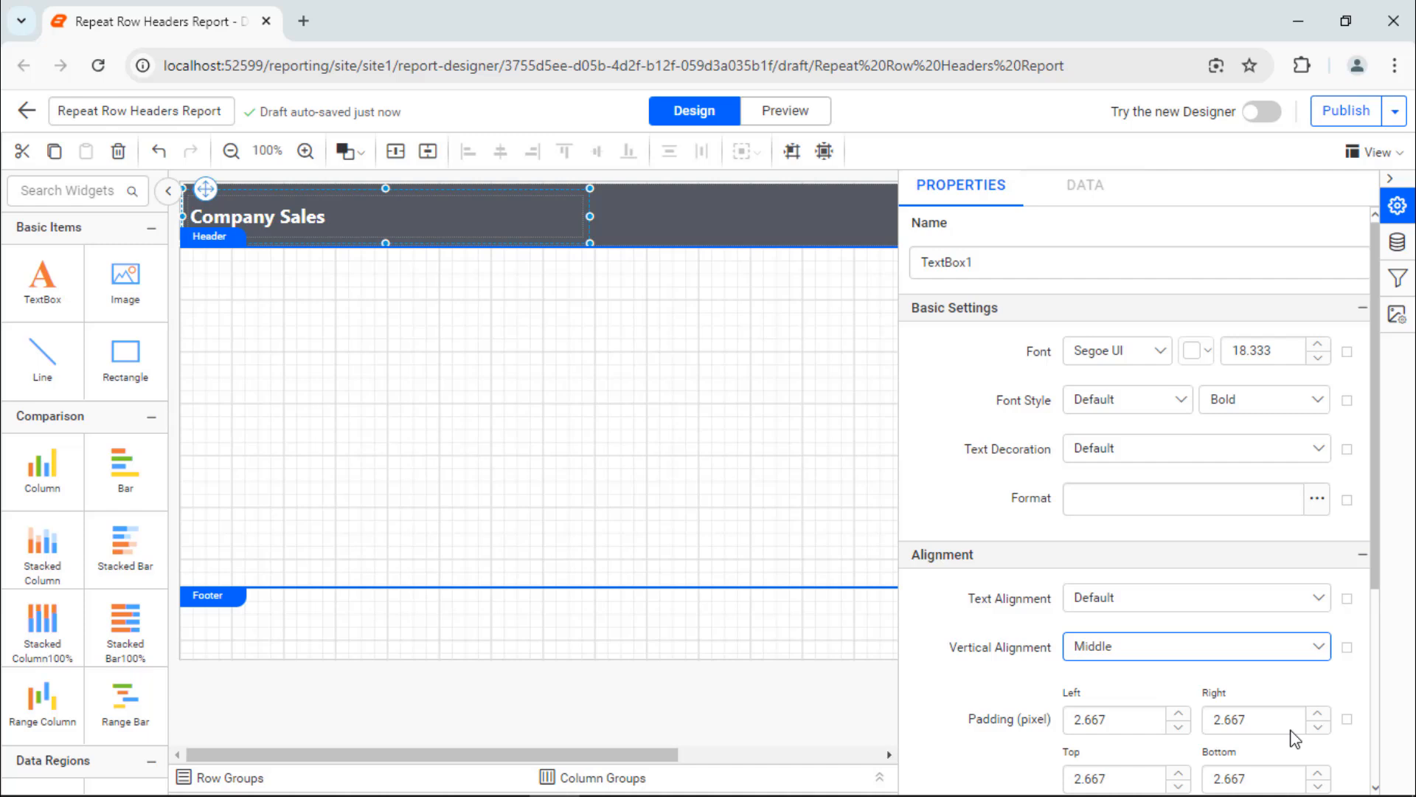
drag(384, 190, 384, 191)
drag(385, 242, 389, 235)
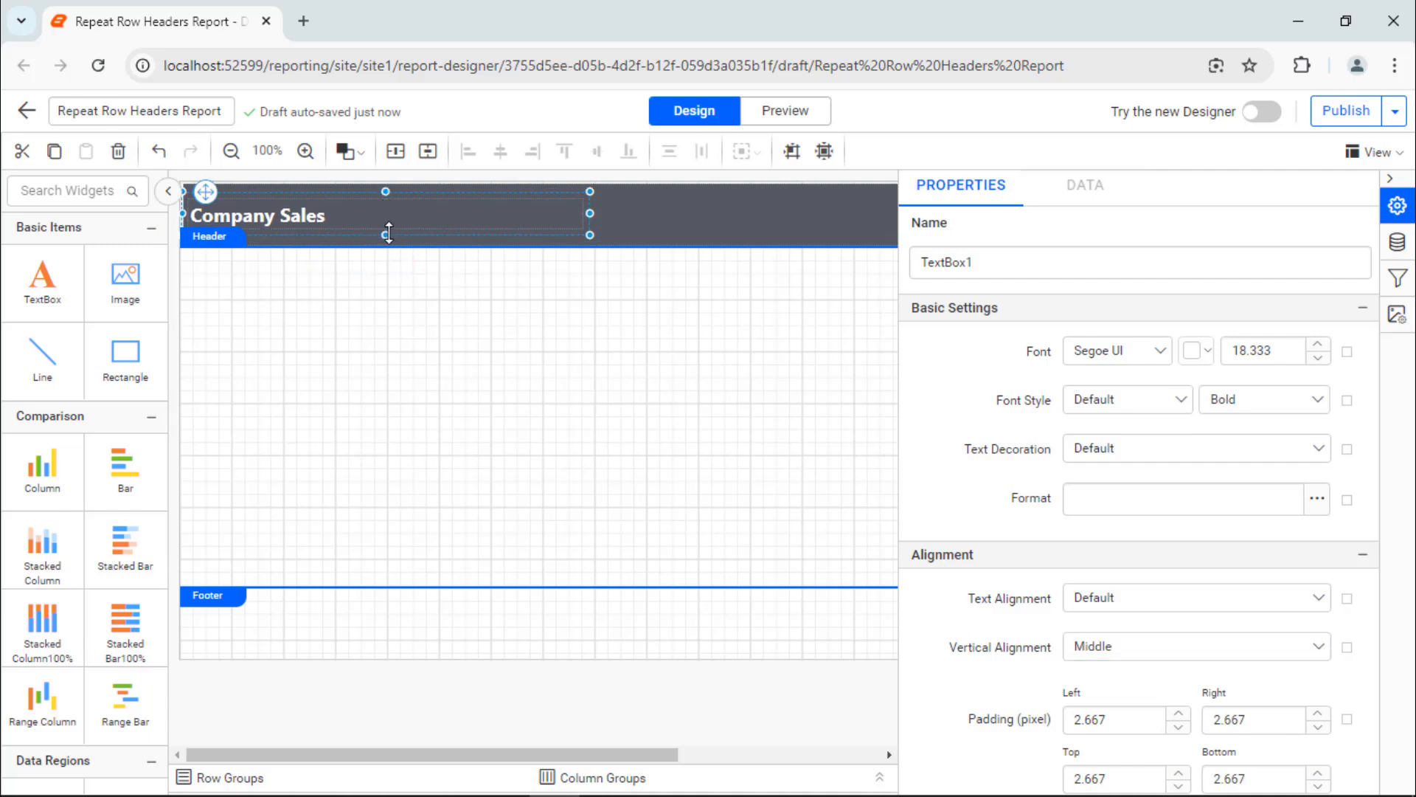
click(1390, 178)
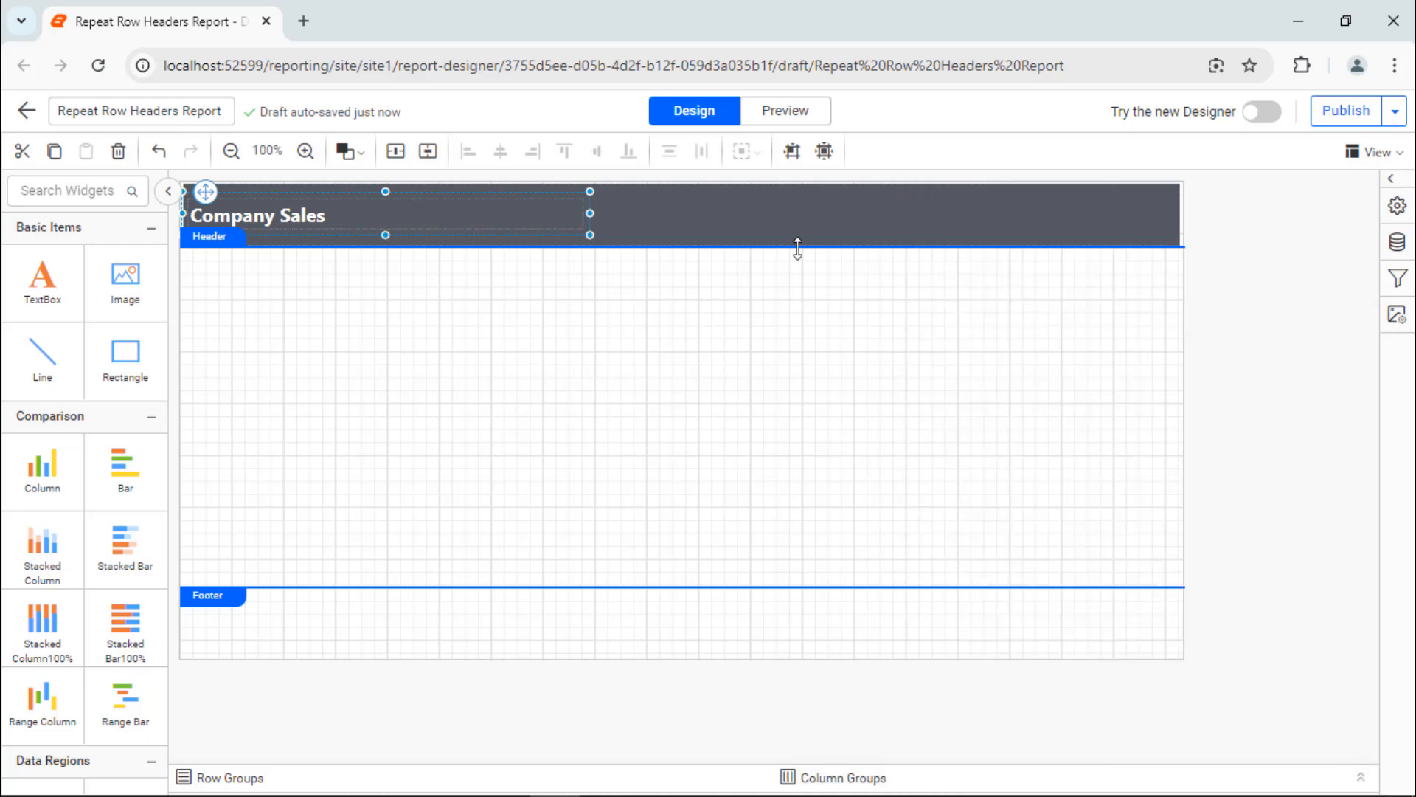
Step: Add a Matrix data region at the start of the report body, just beneath the header banner
click(632, 248)
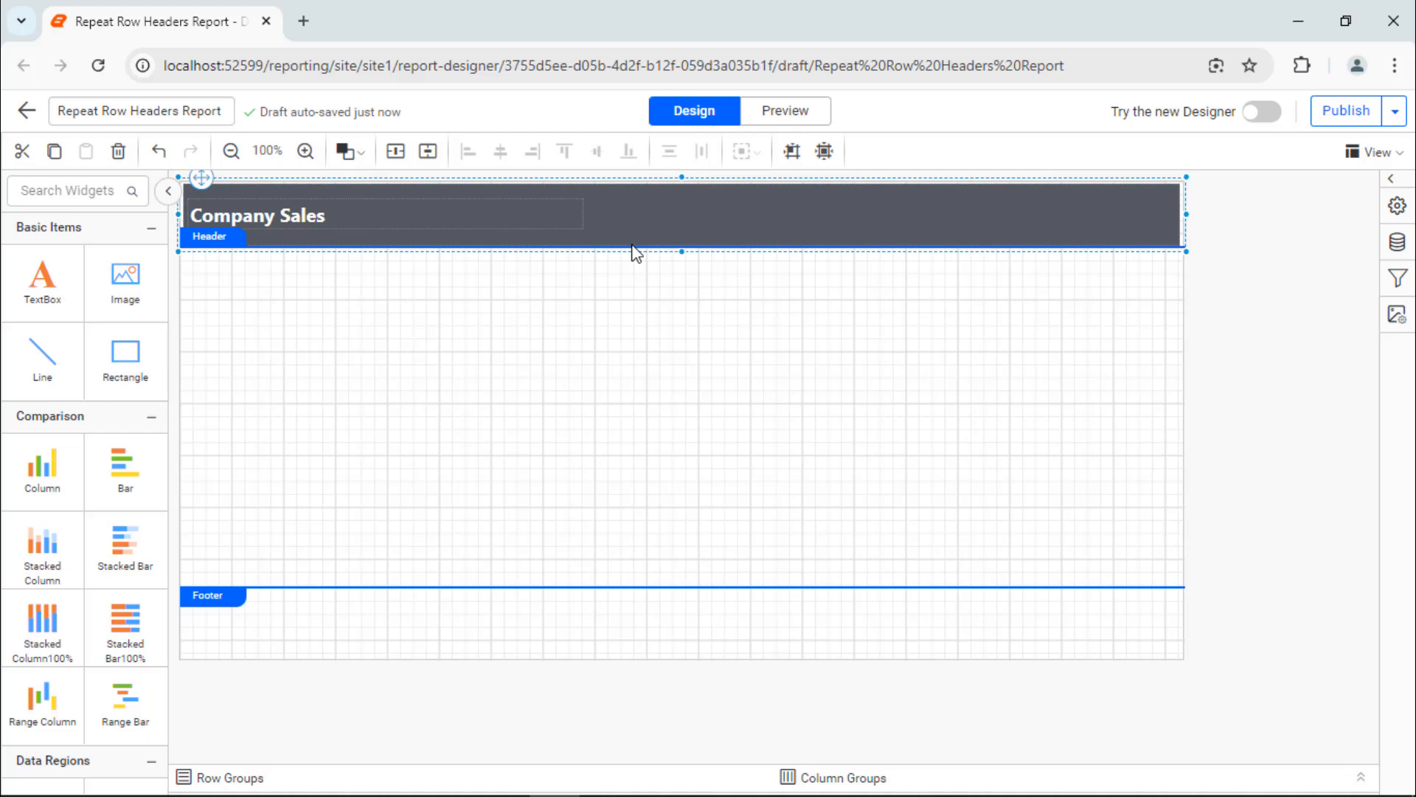
click(332, 421)
scroll(74, 590, down, 5)
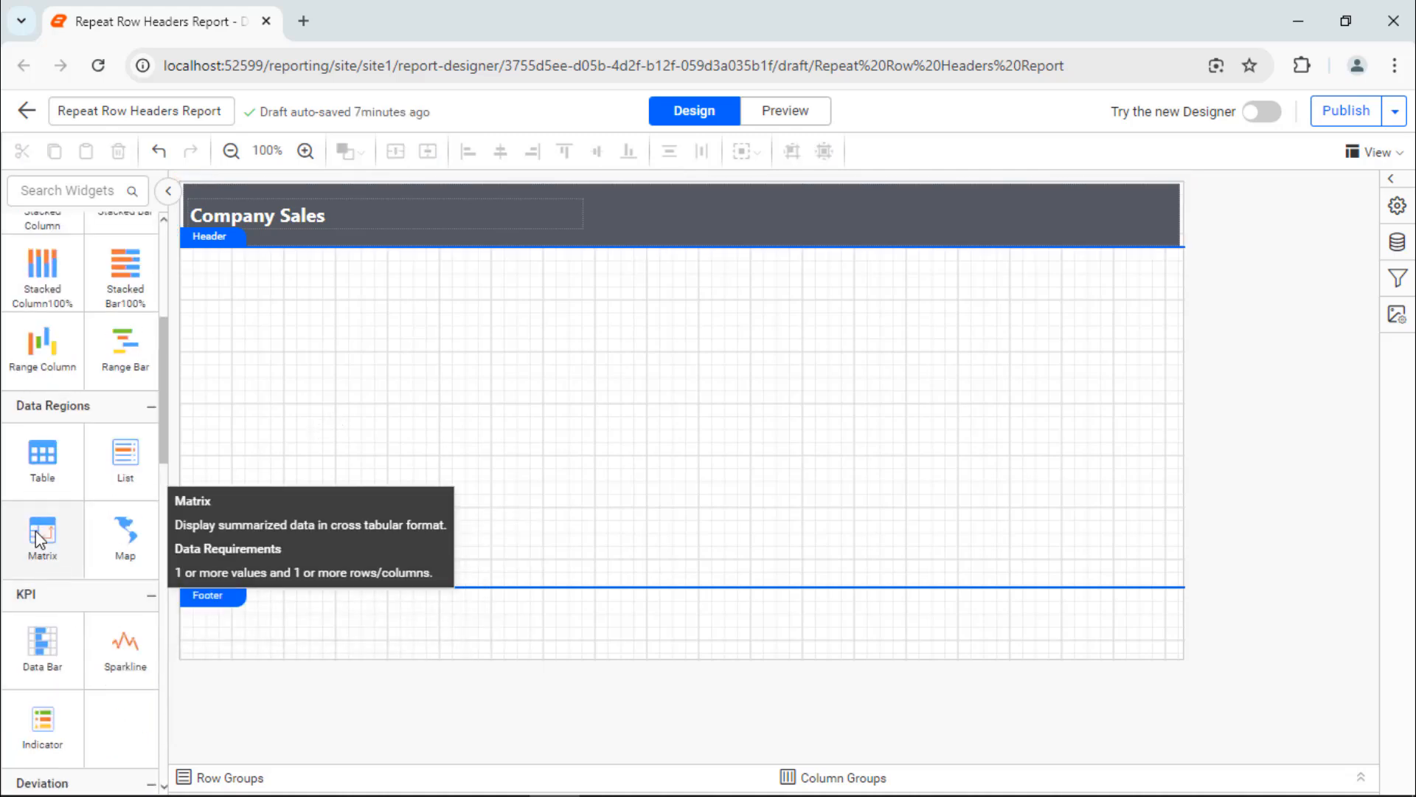
drag(42, 531, 182, 262)
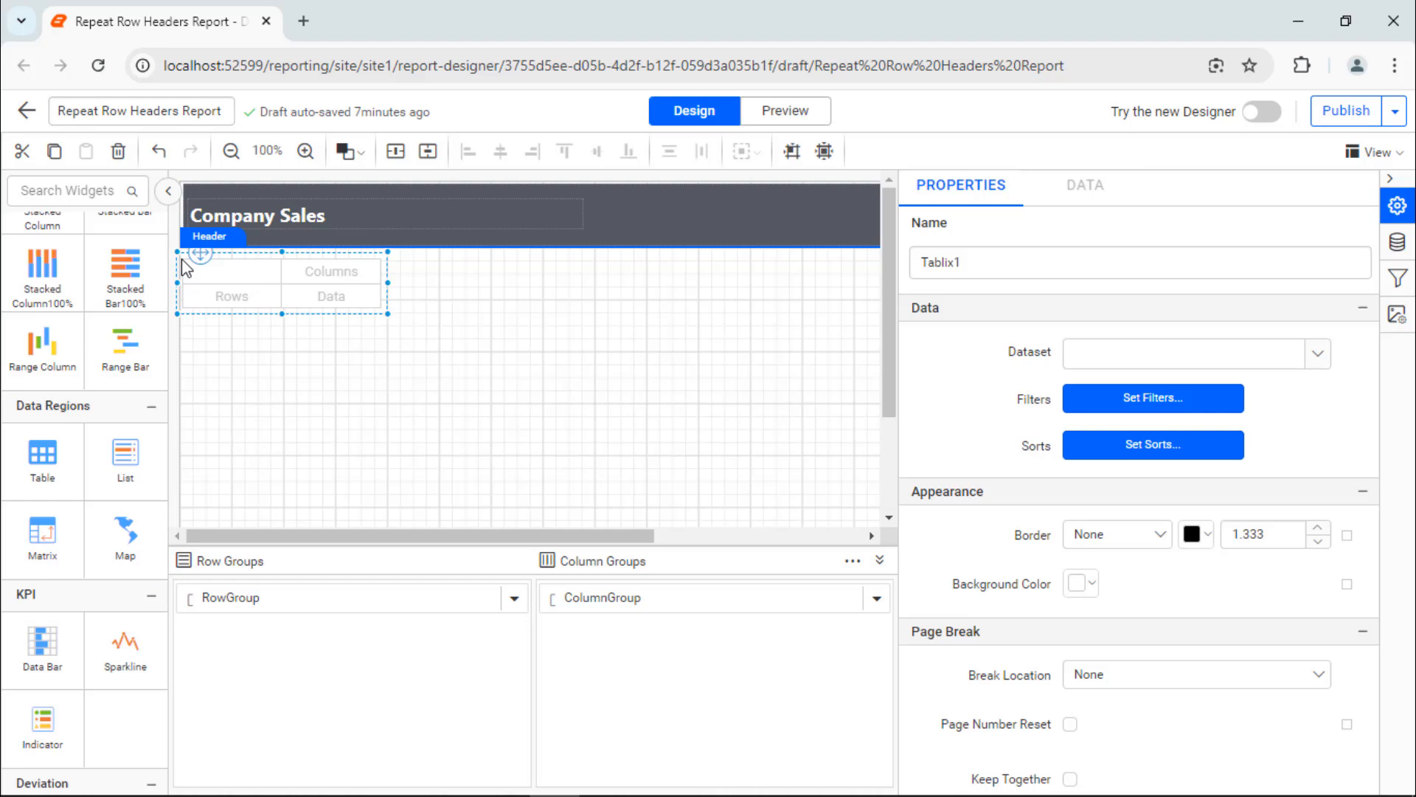
Step: Assign the ProdCat field to the matrix rows and the OrderYear field to its columns
click(272, 298)
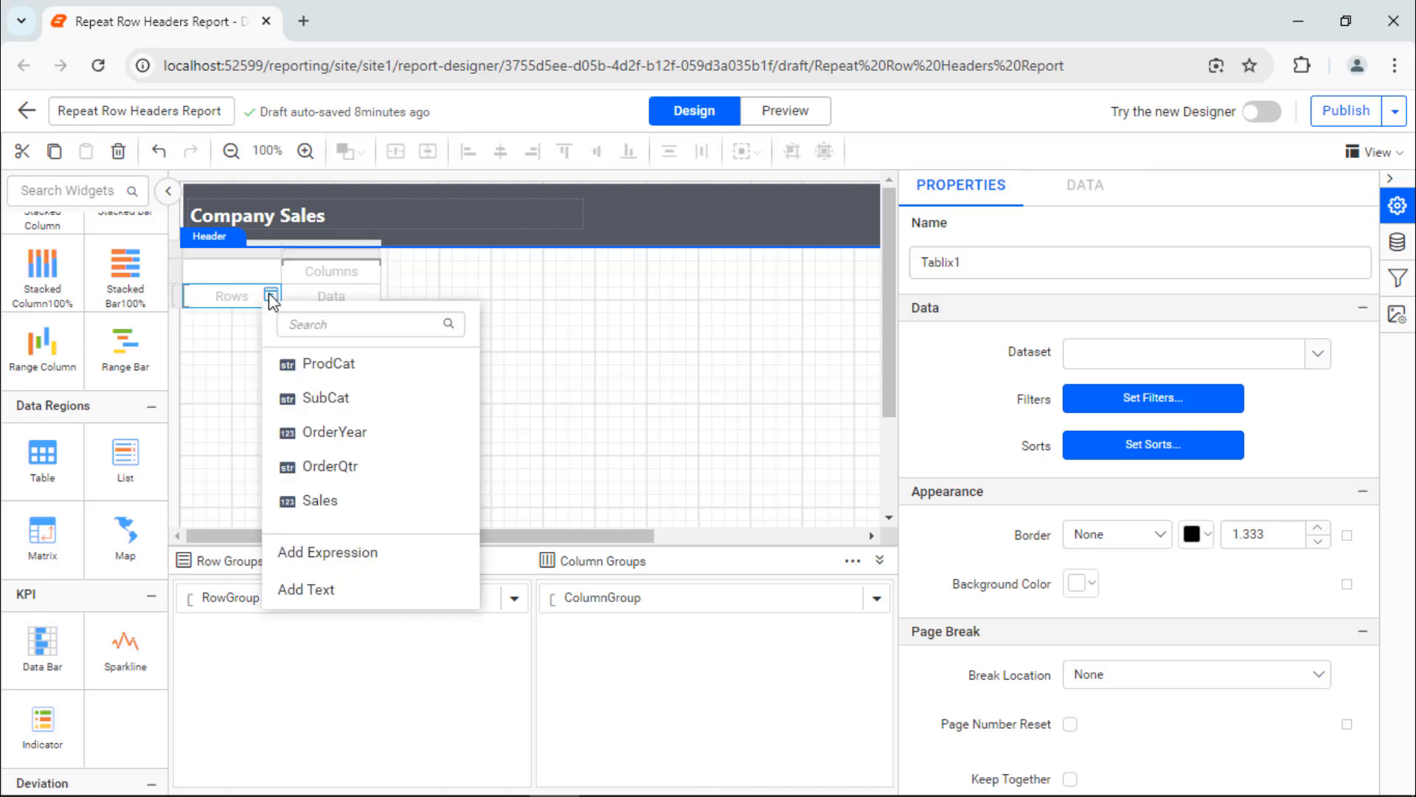
click(326, 365)
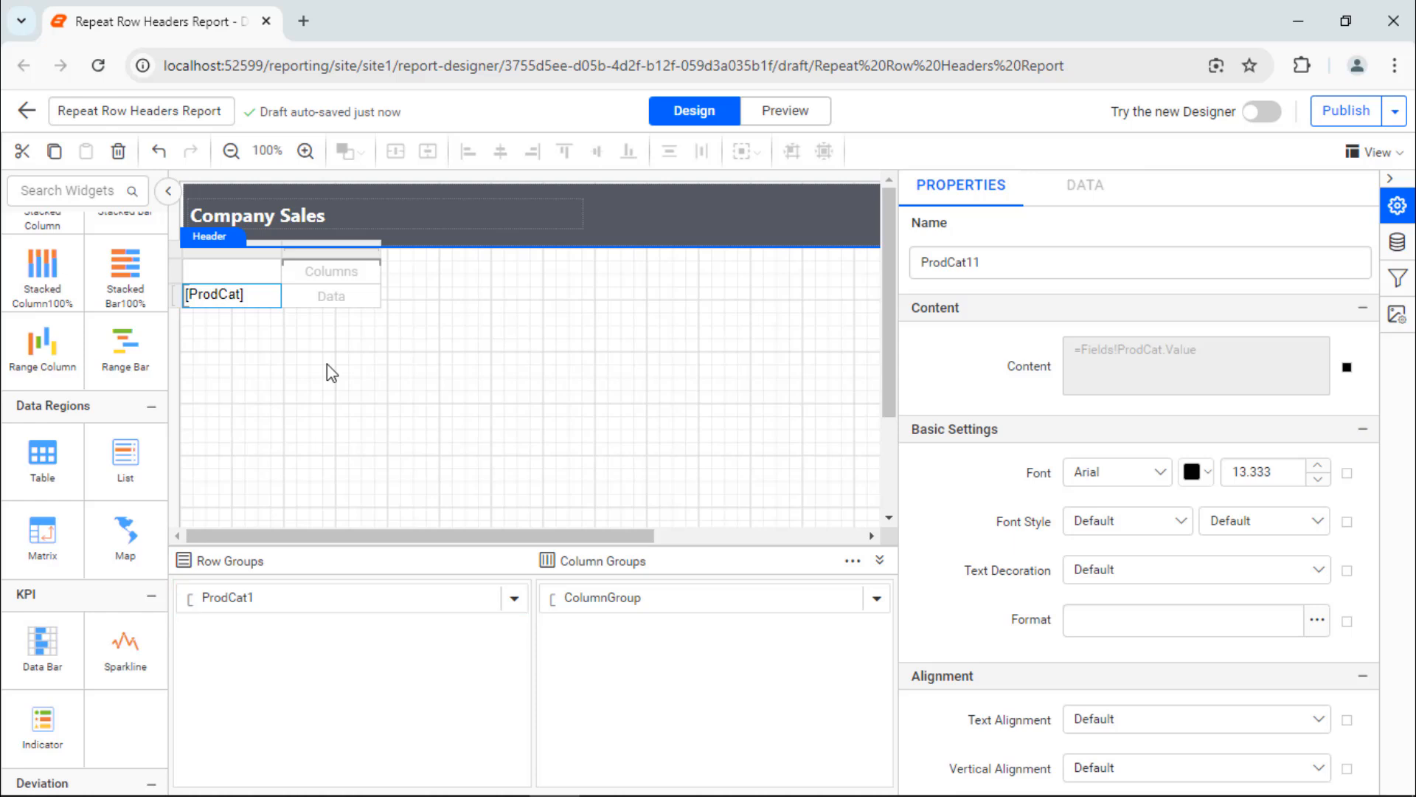
click(368, 276)
click(446, 417)
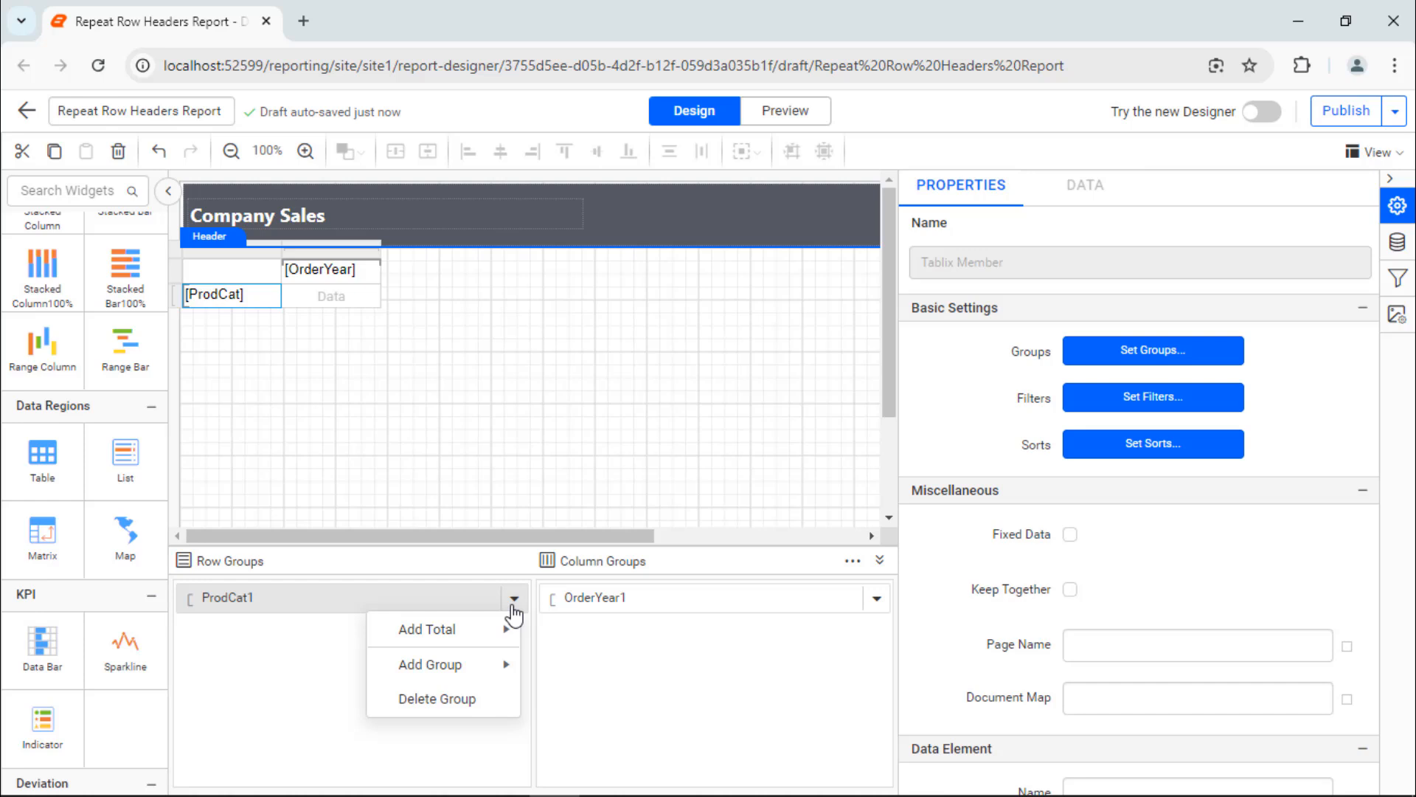
Step: Add a child group to the ProdCat row group, grouped by SubCat
mouse_move(476, 664)
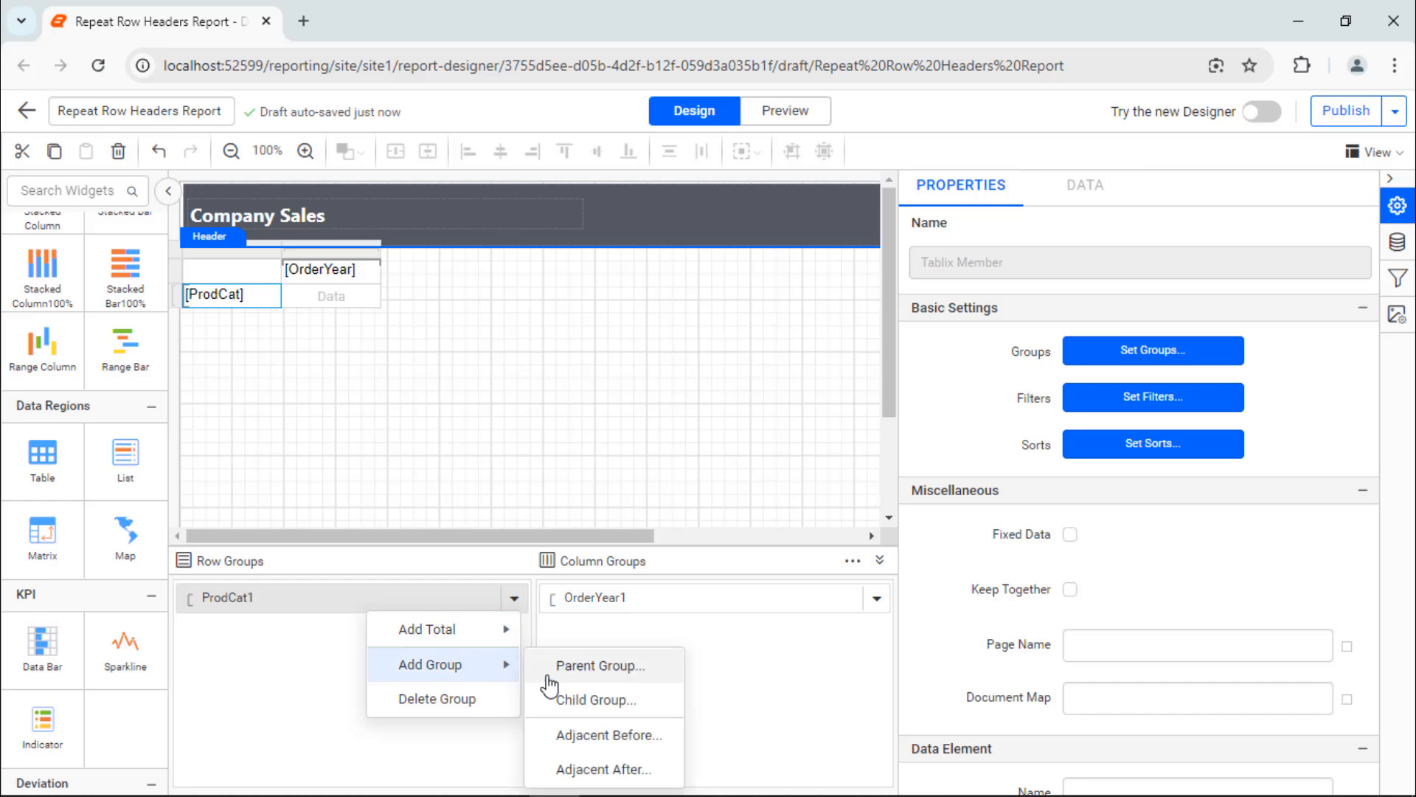
click(570, 699)
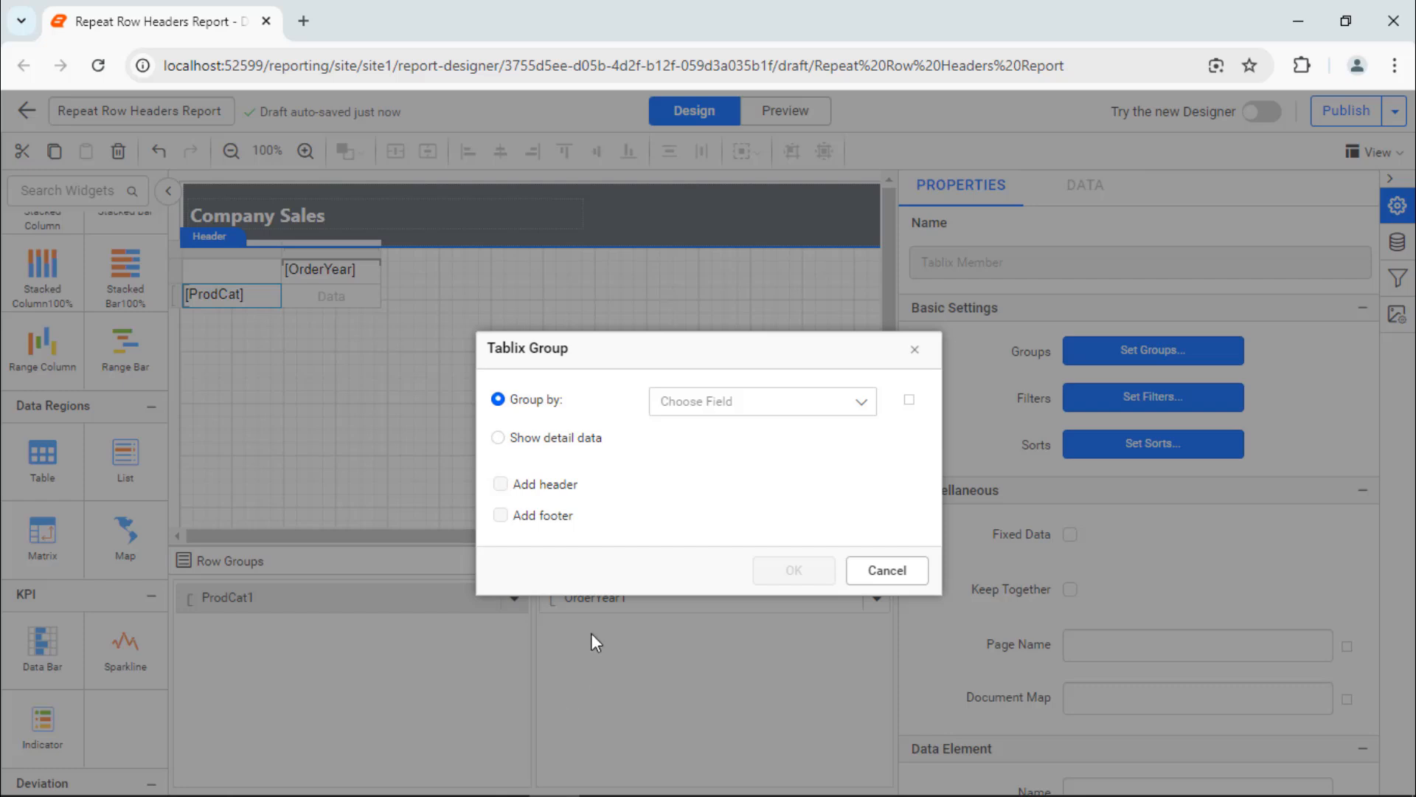
click(741, 405)
click(760, 502)
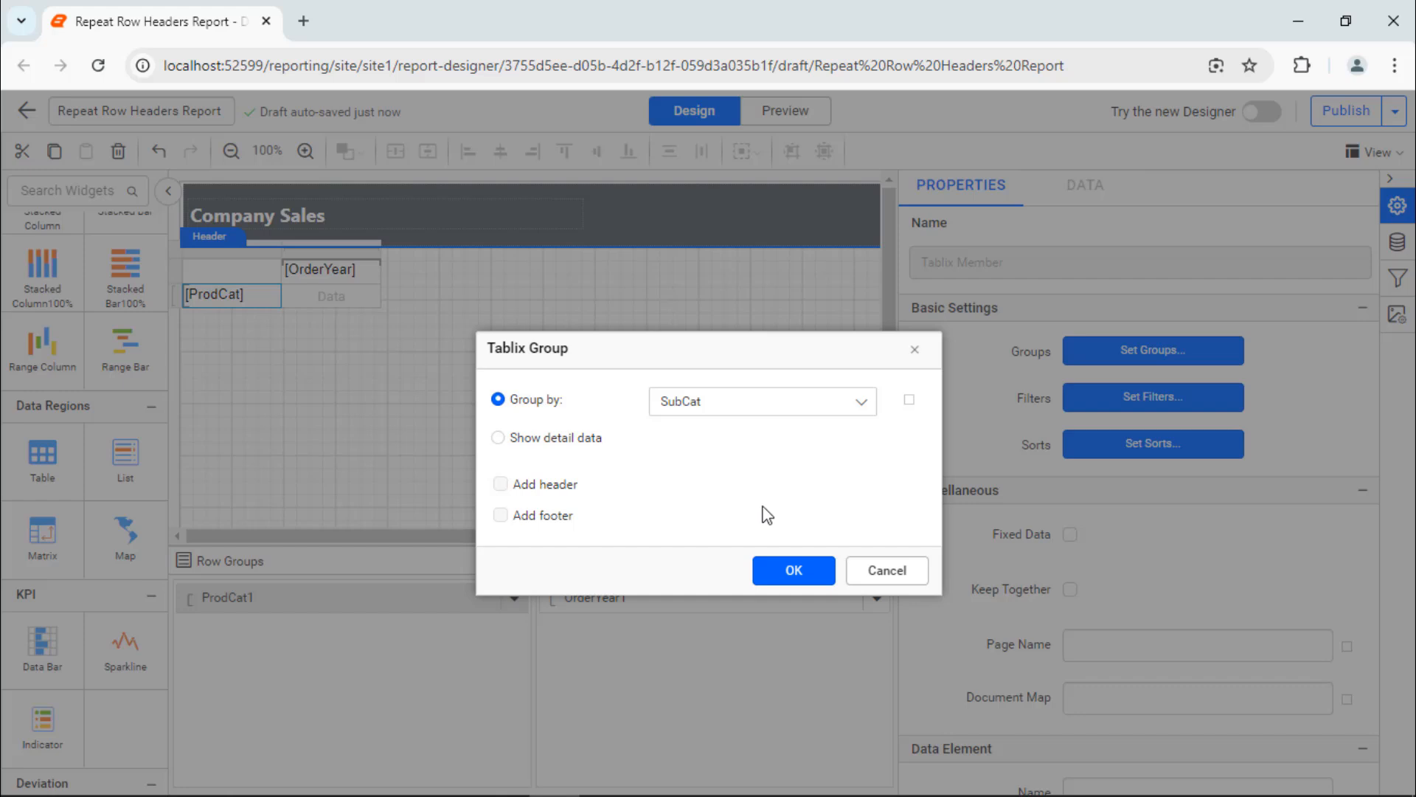
click(789, 573)
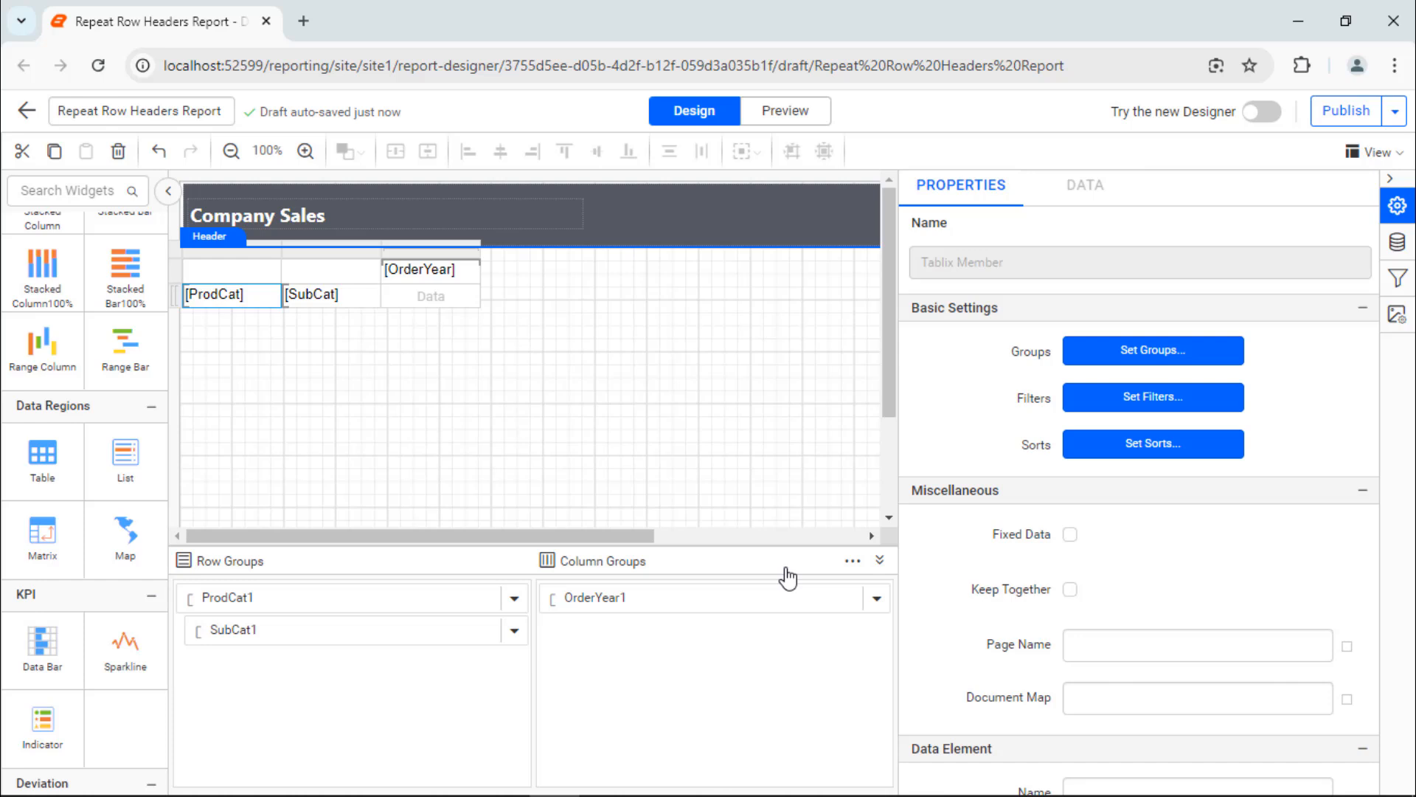
Step: Add a child group to the OrderYear column group, grouped by OrderQtr
click(874, 599)
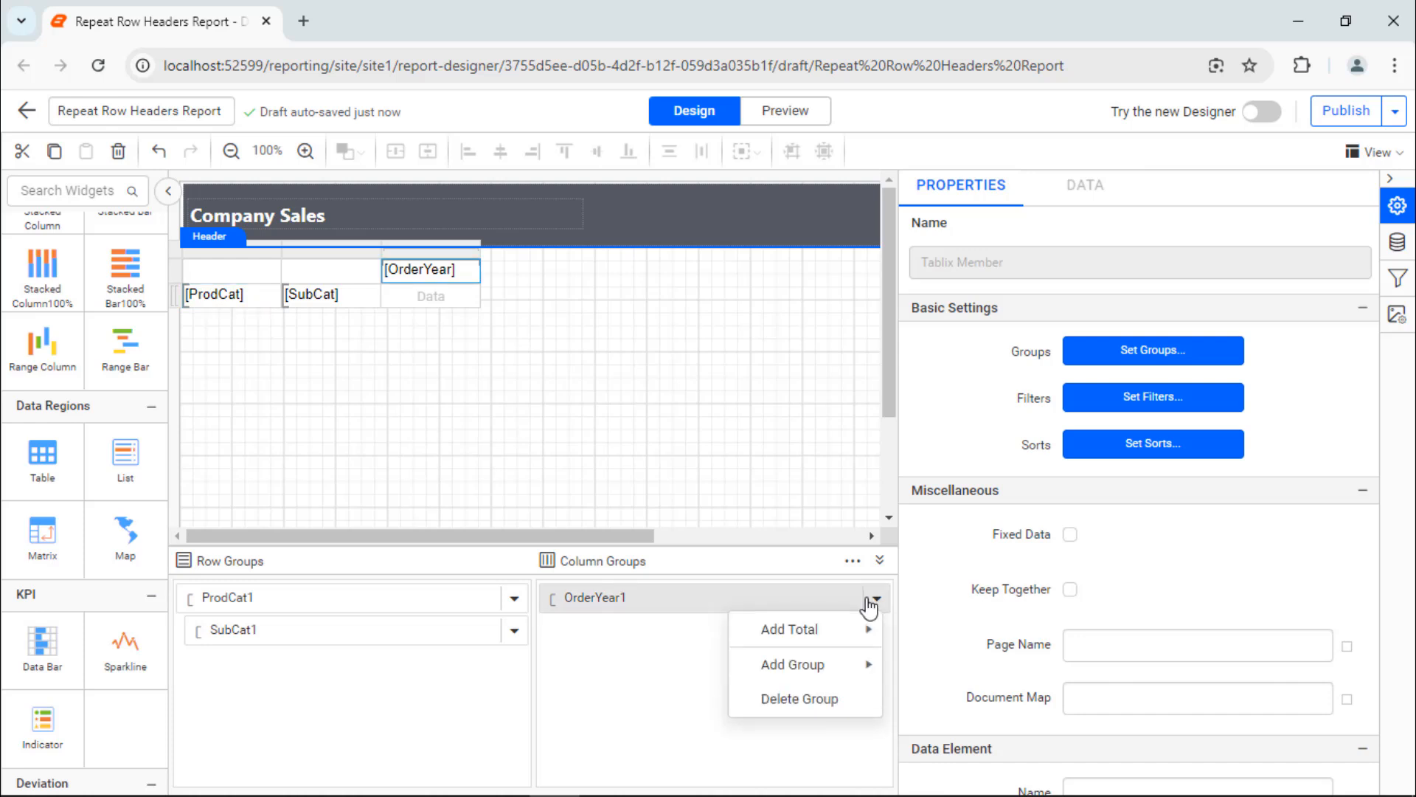
mouse_move(848, 664)
click(942, 697)
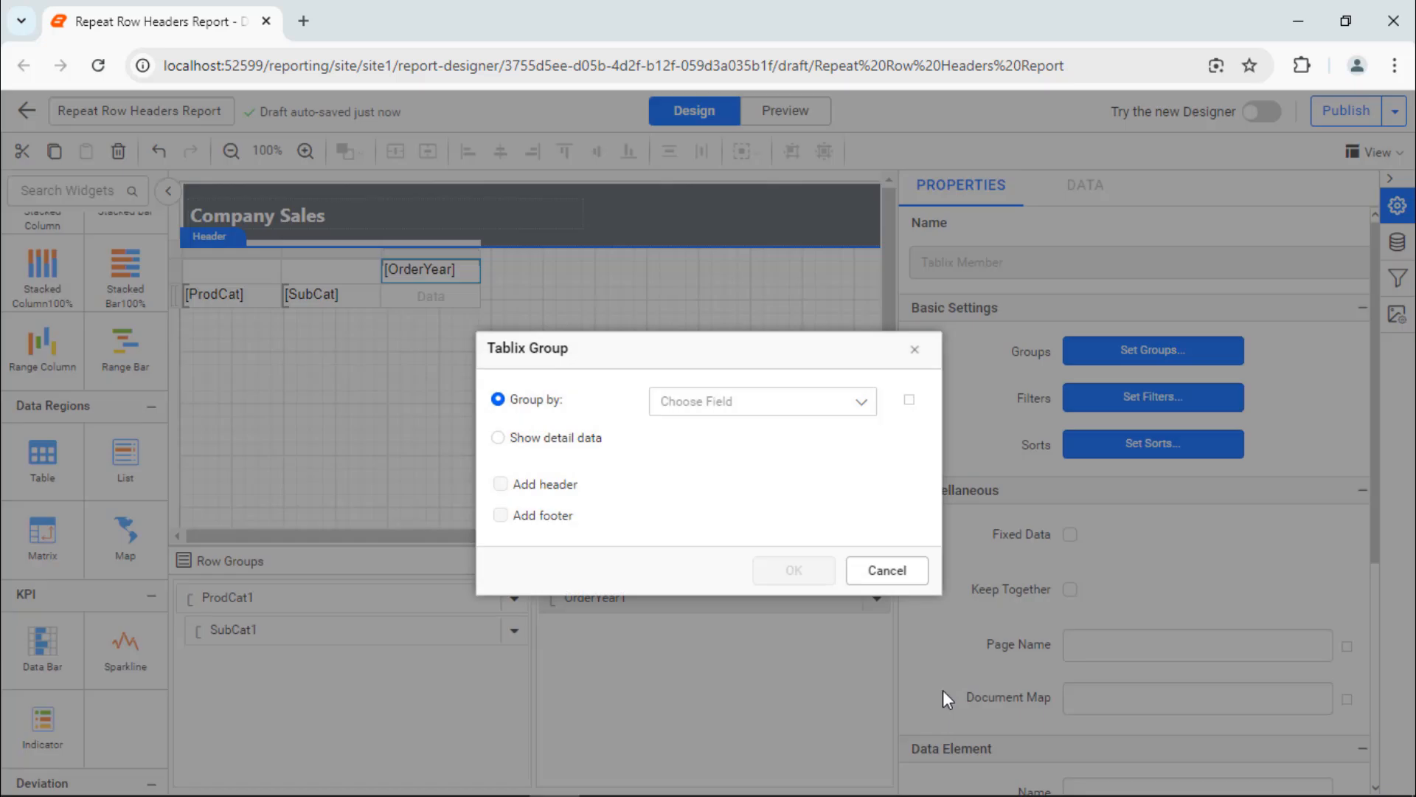
click(860, 402)
click(855, 562)
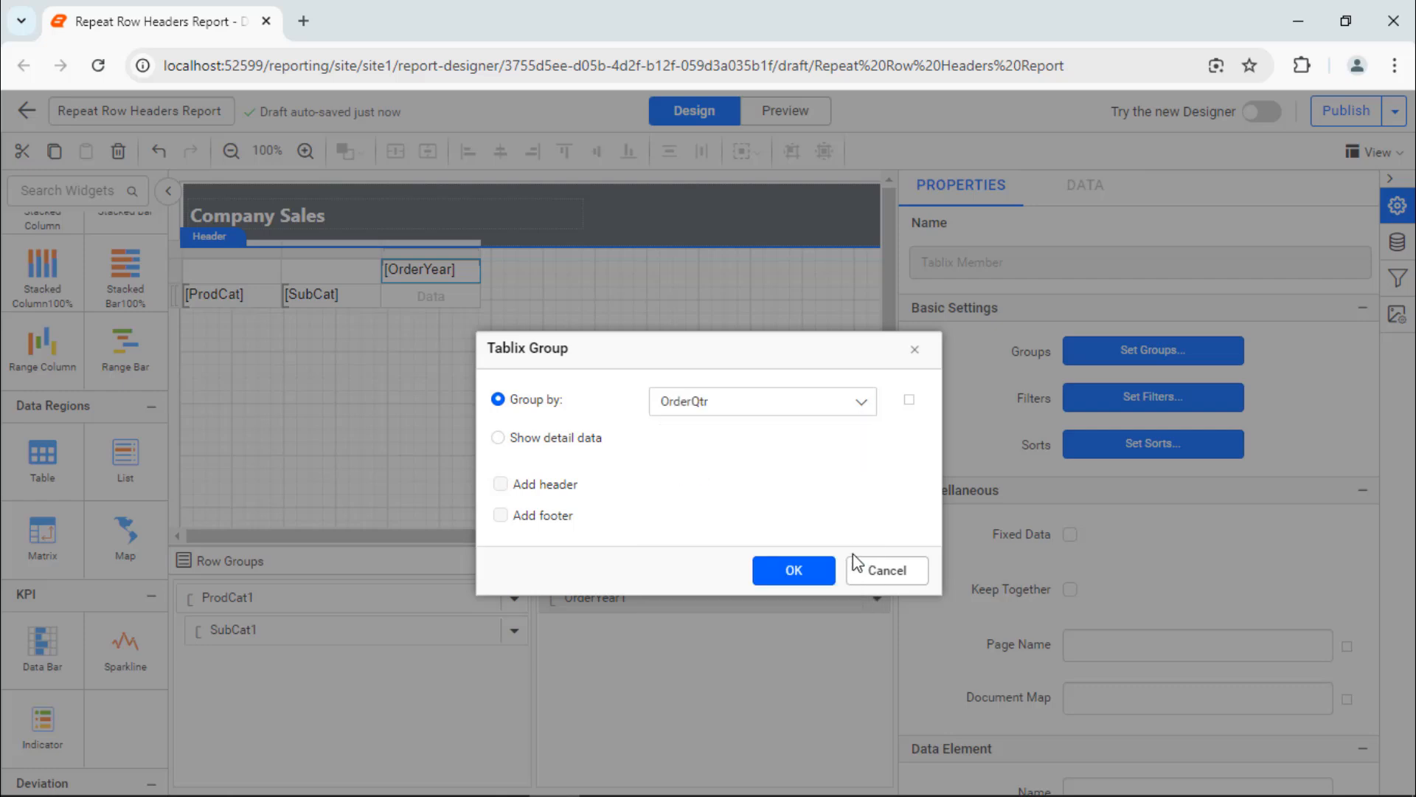
click(807, 569)
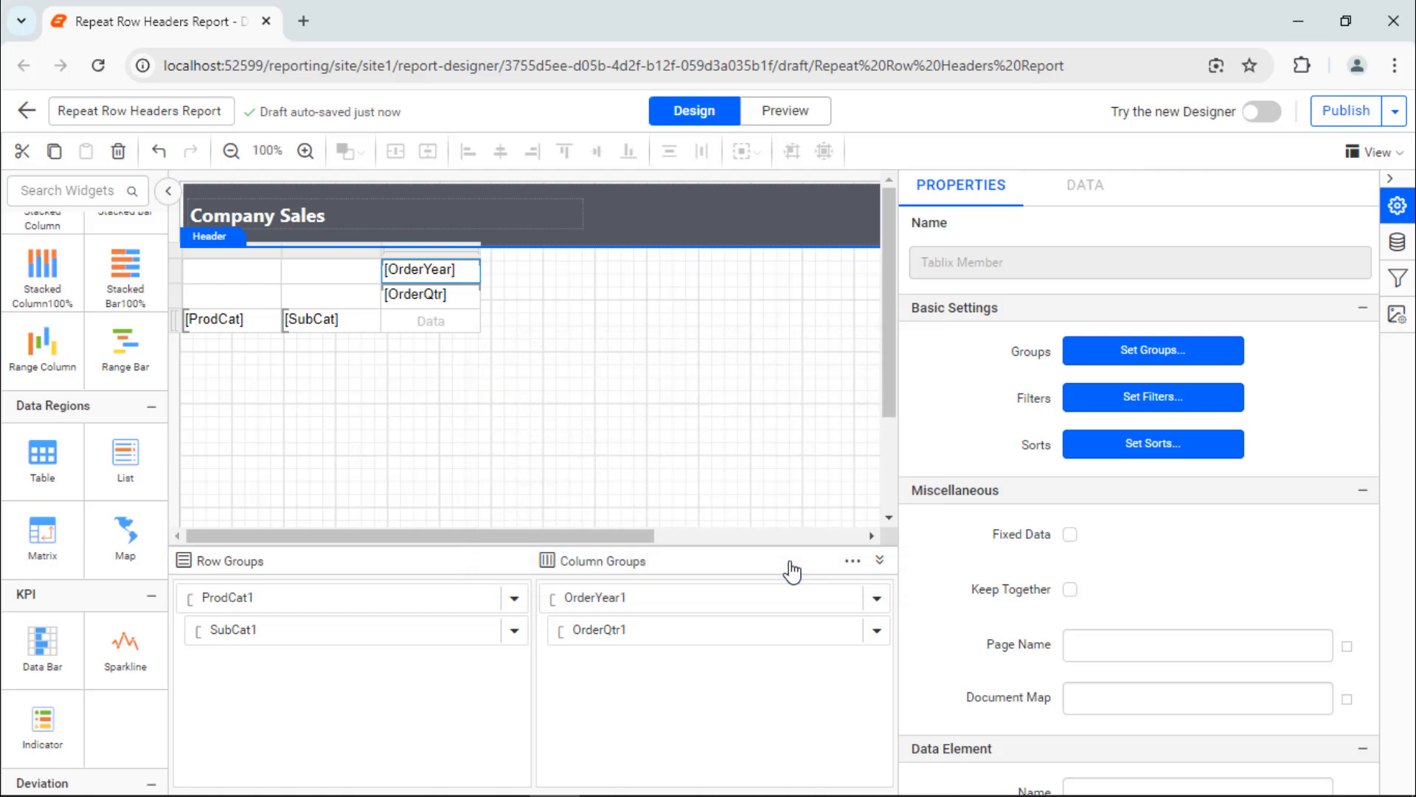
Step: Set the matrix data cell's expression to =Sum(Fields!Sales.Value)
click(475, 321)
click(524, 576)
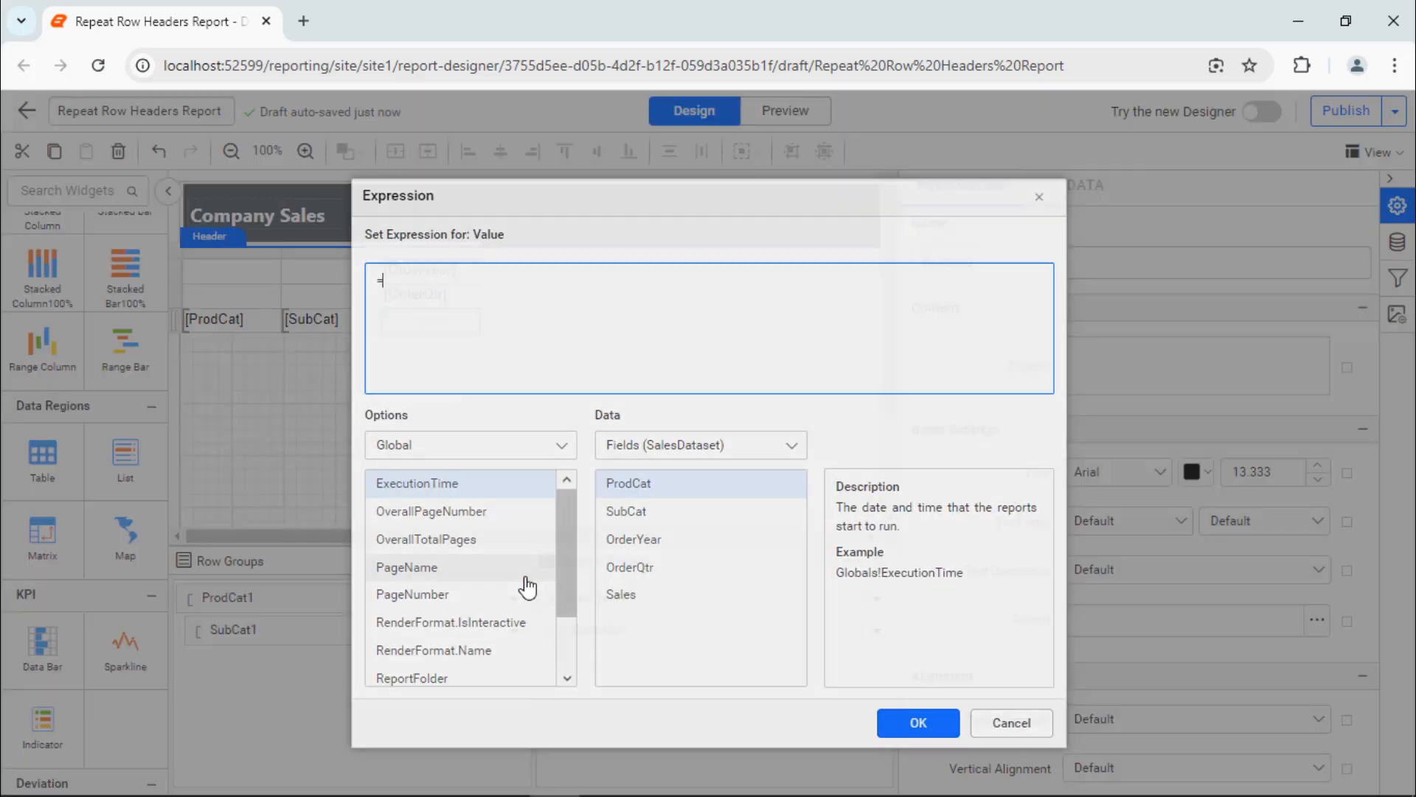
key(ctrl+a)
text(=Sum(Fields!Sales.Value))
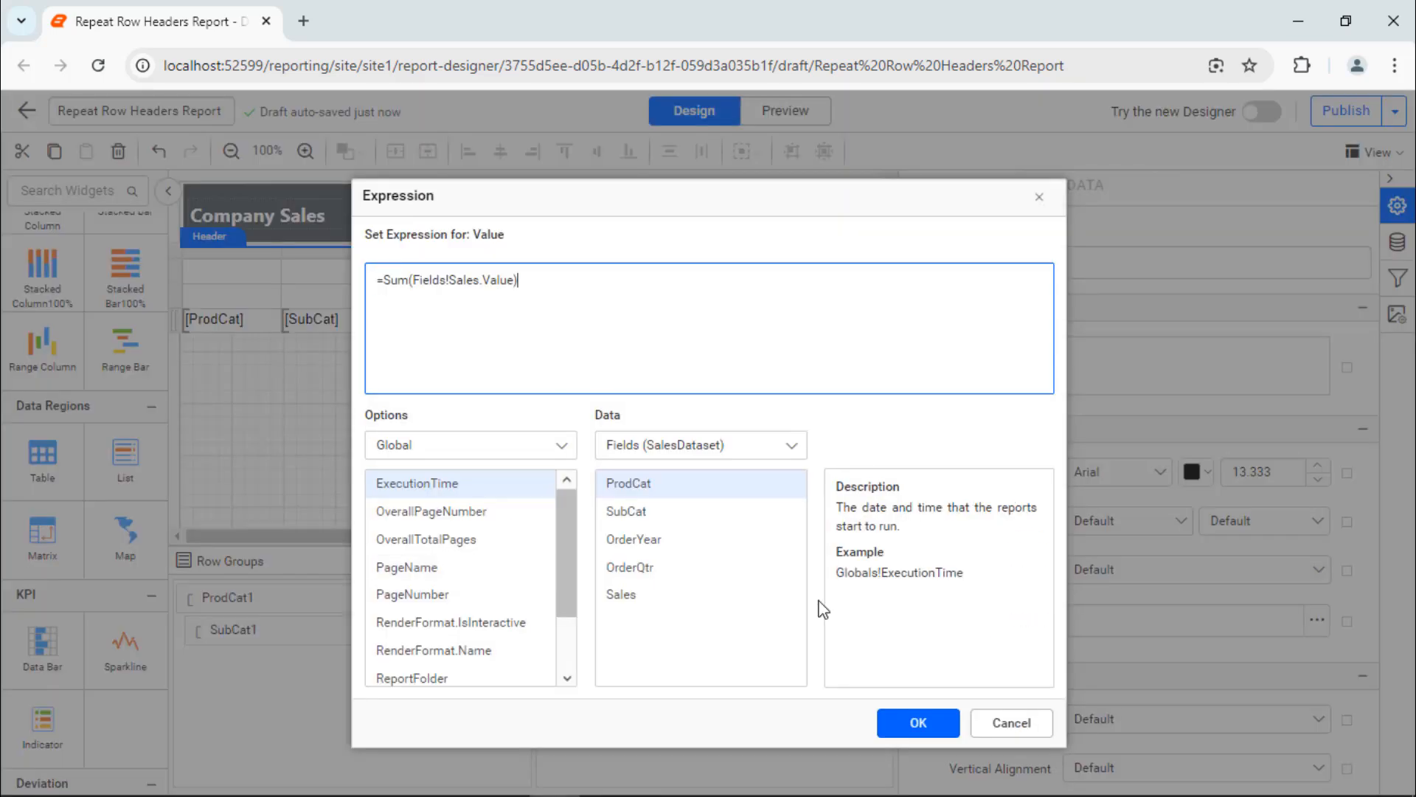
click(926, 725)
click(430, 431)
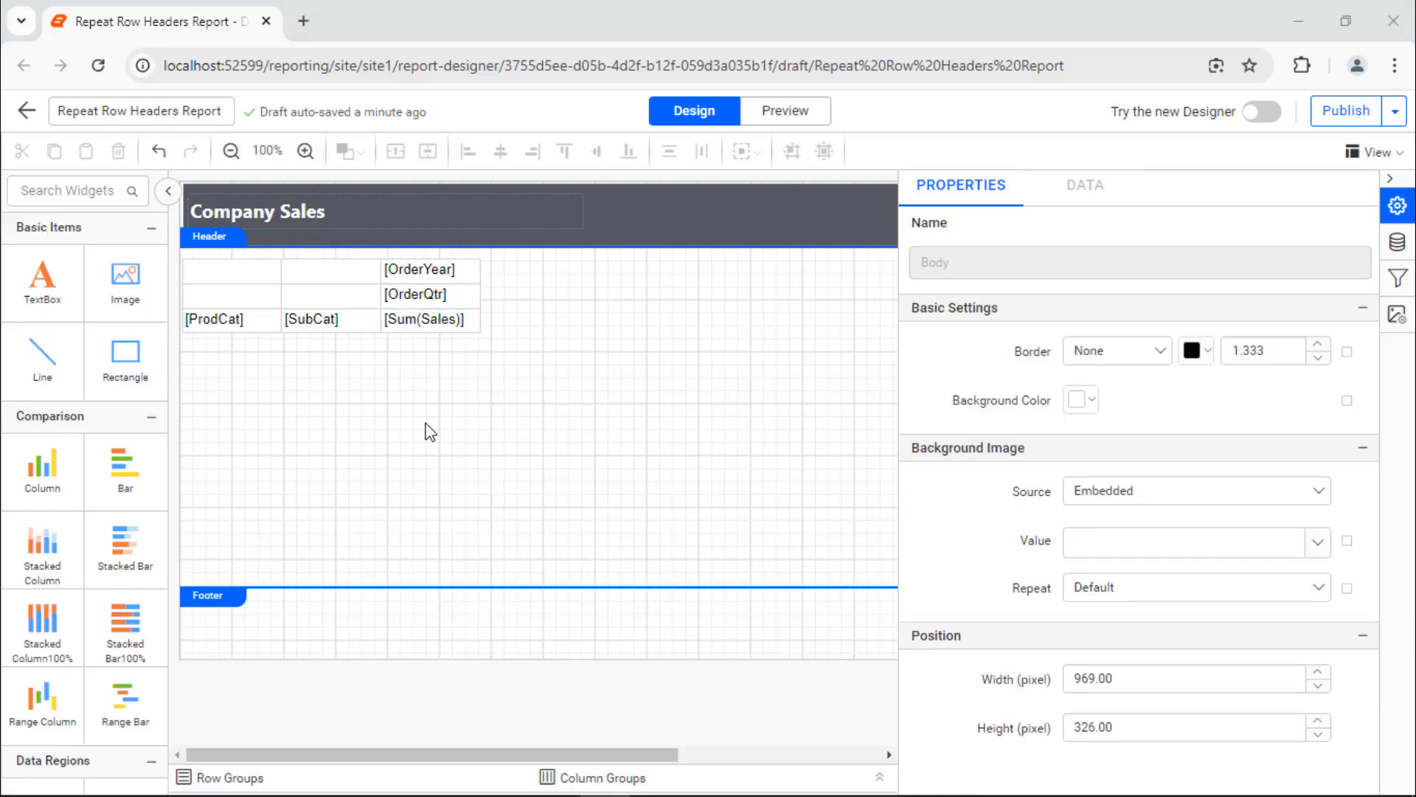
Step: Format the Sum(Sales) cell as dollar currency with two decimal places and negatives in parentheses
click(430, 320)
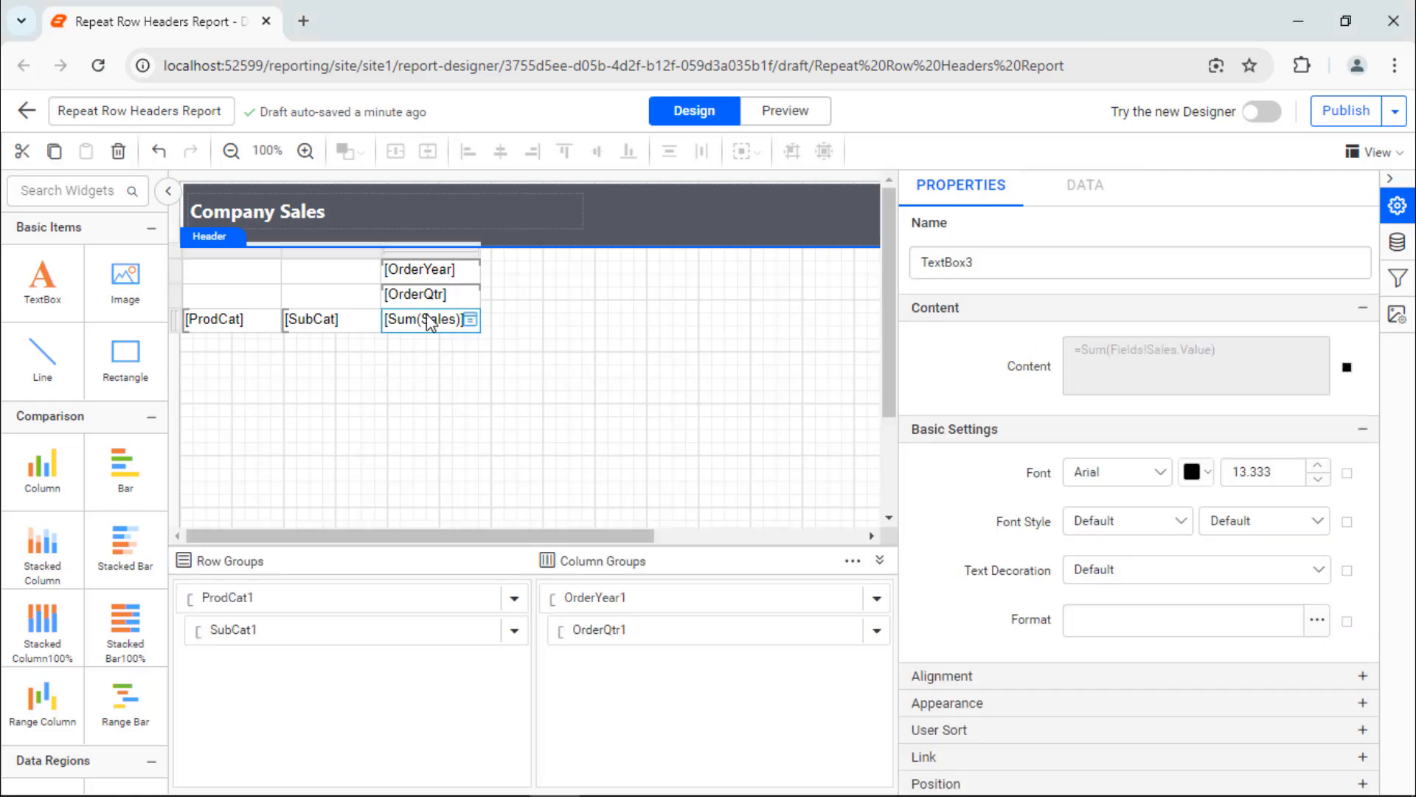
click(1317, 619)
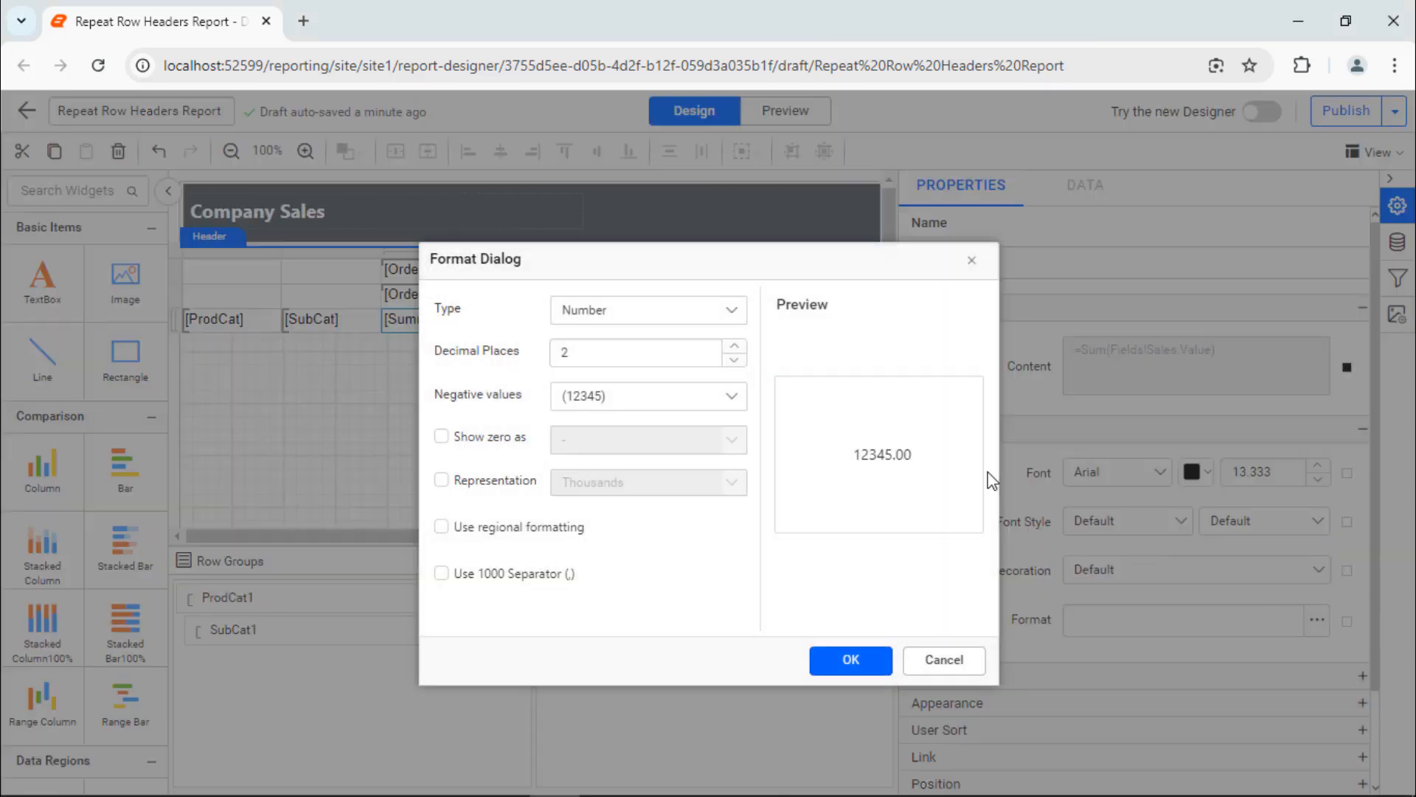
click(731, 312)
click(714, 370)
click(848, 659)
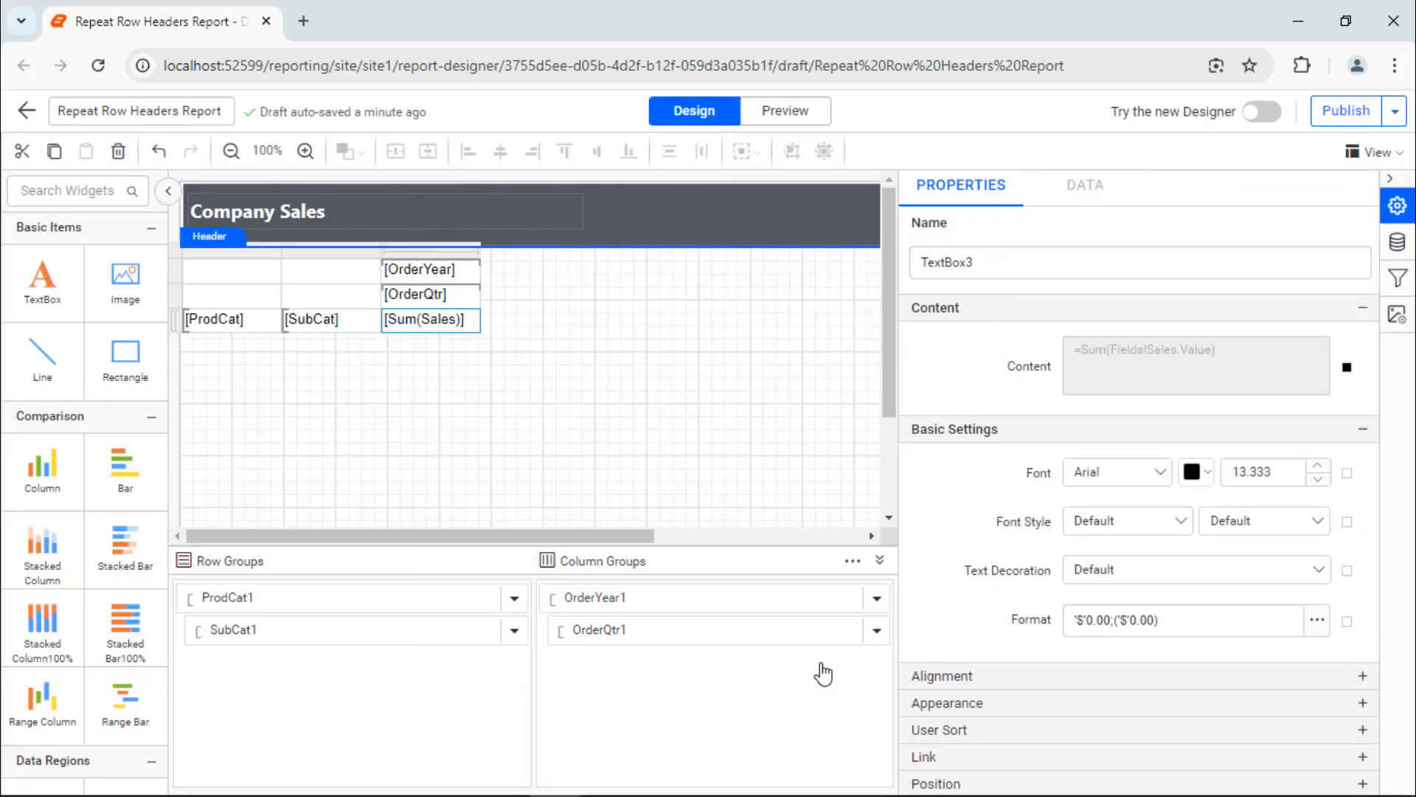
click(233, 353)
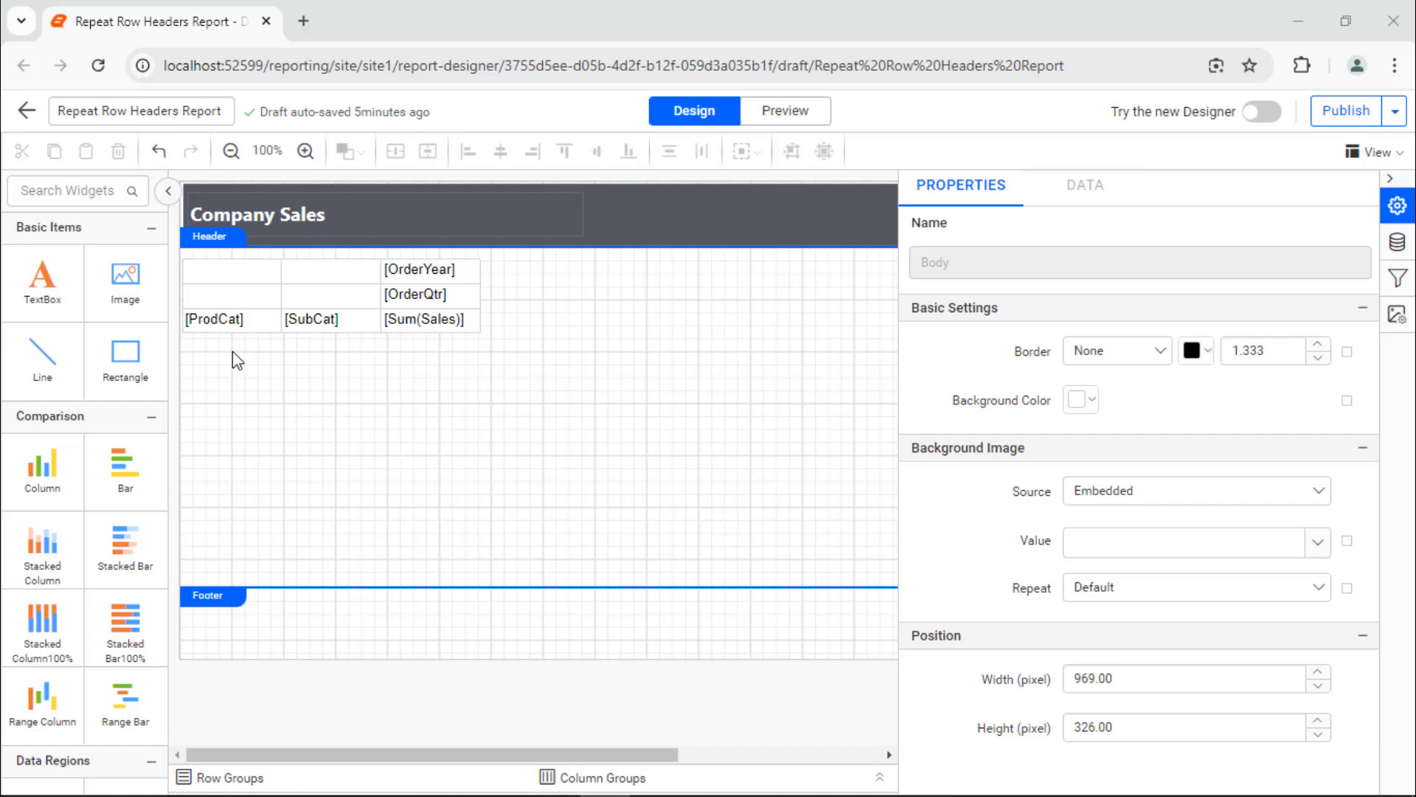
Step: Set the font of the matrix's OrderYear header row to Segoe UI with Bold weight
click(221, 273)
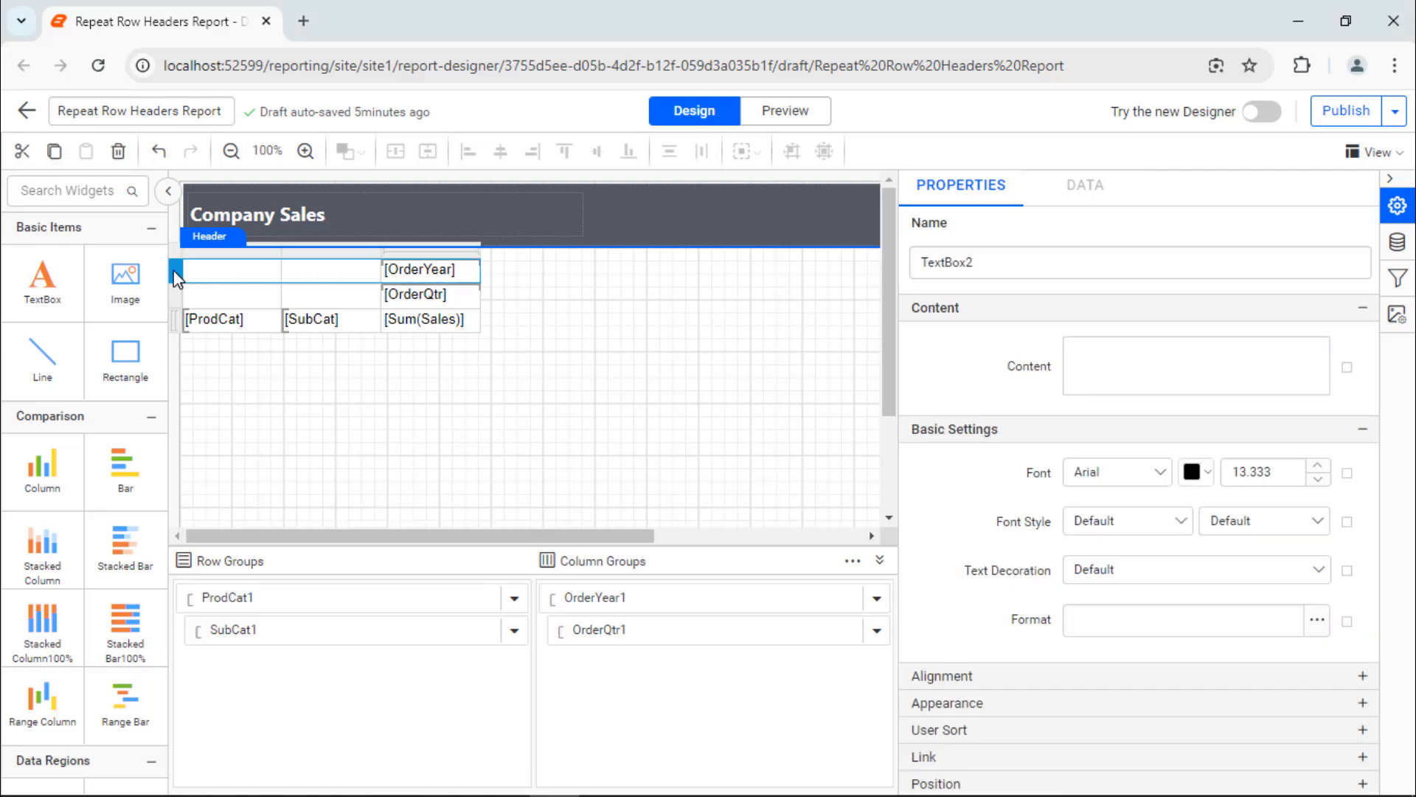
click(1162, 473)
text(Sego)
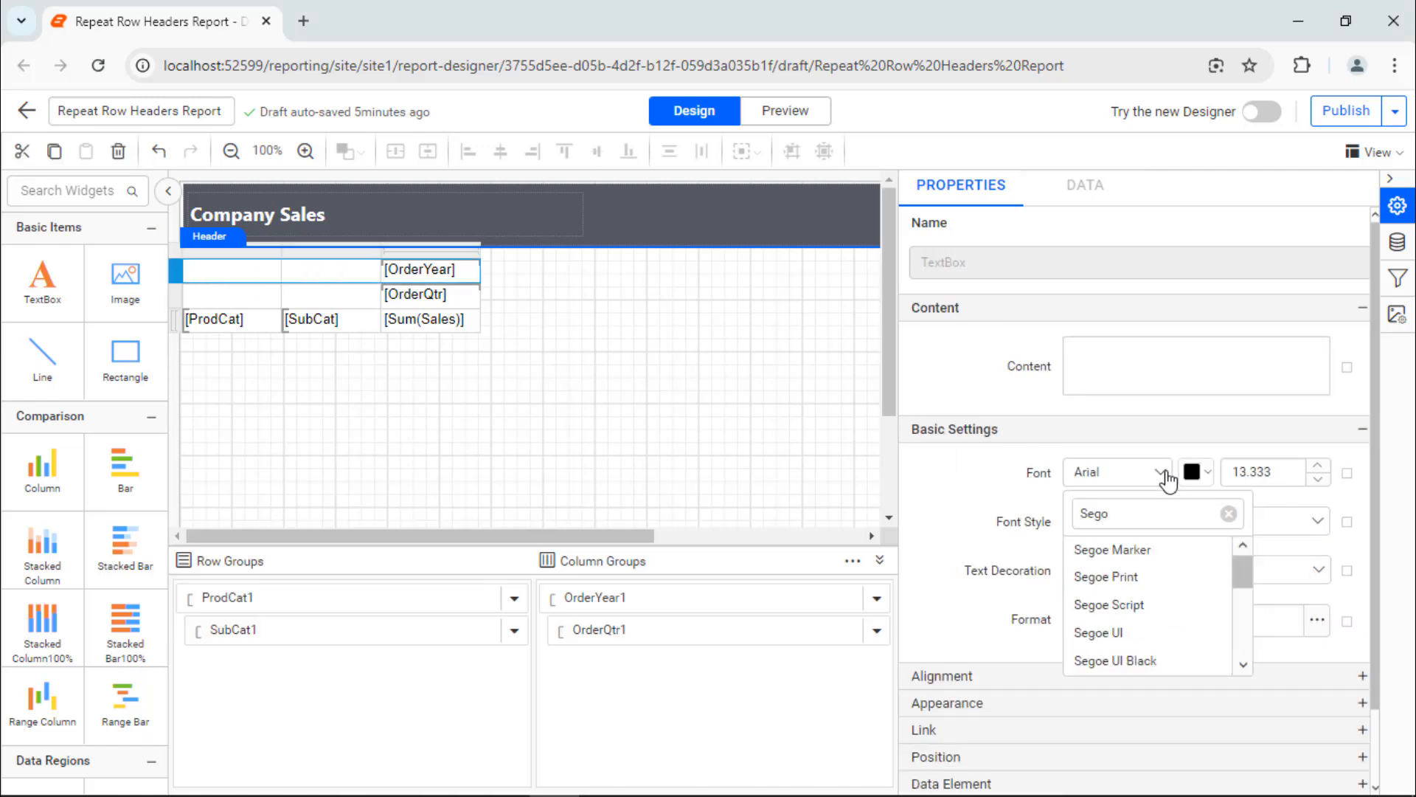
click(1171, 631)
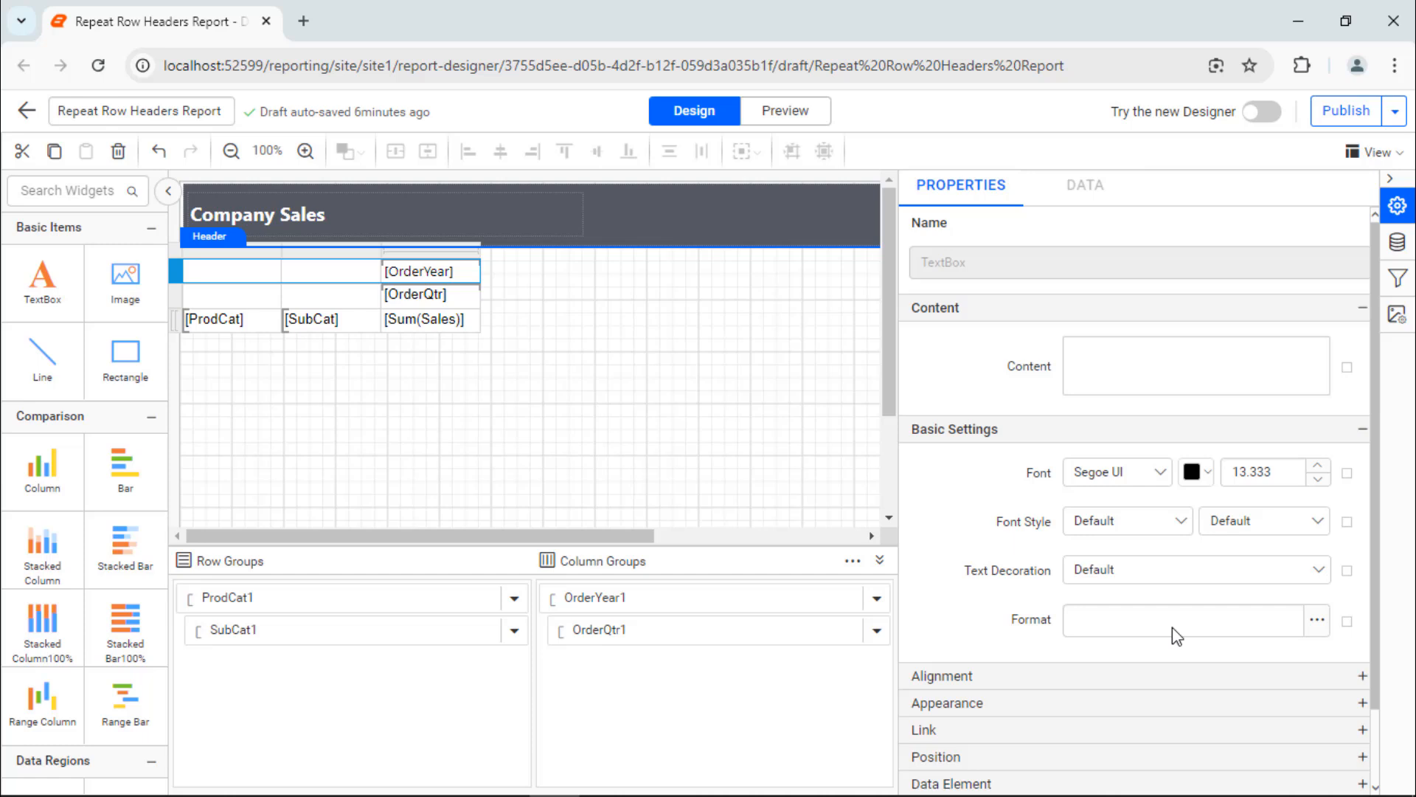
click(1289, 531)
scroll(1263, 614, down, 2)
click(1264, 617)
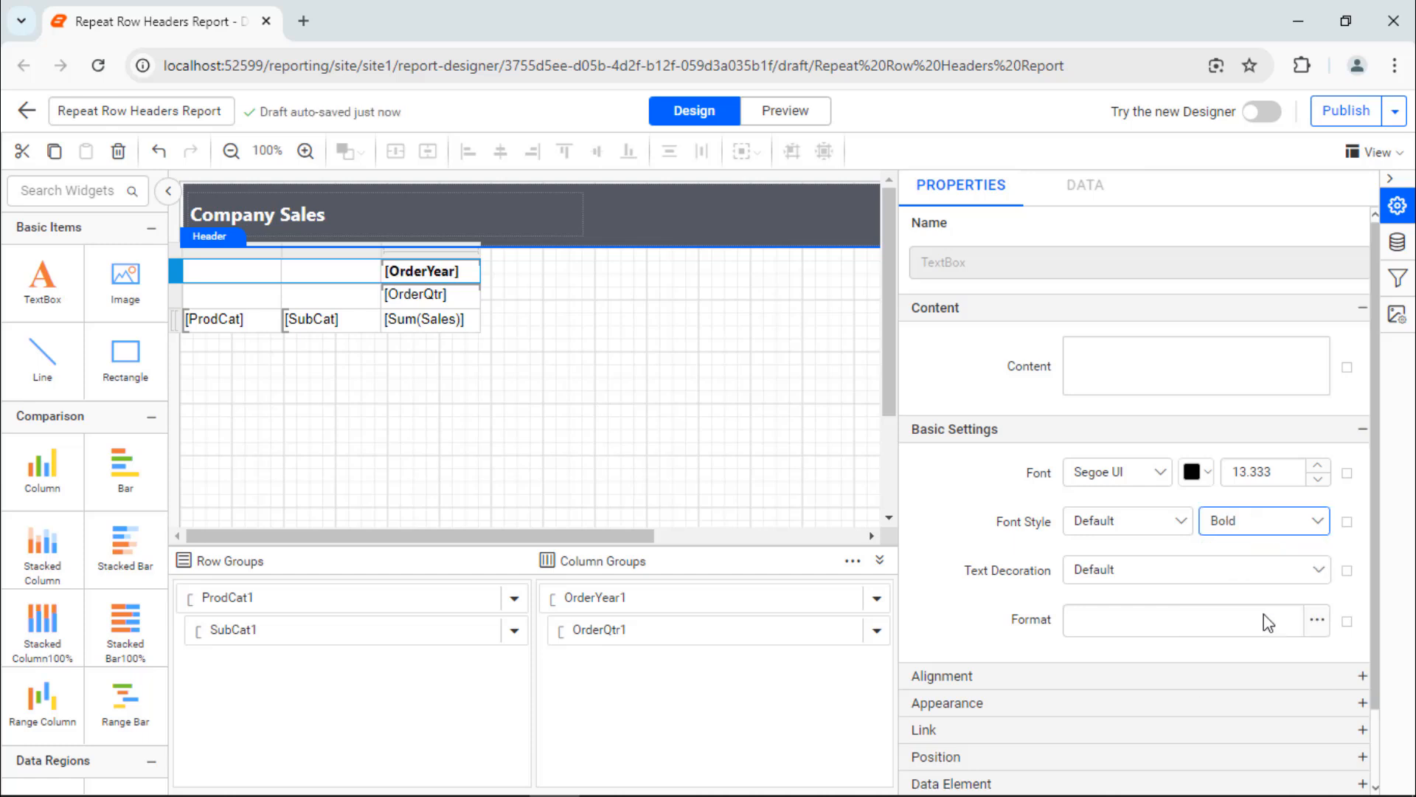
Step: Set the OrderYear header row's text alignment to Center and its vertical alignment to Middle
click(1239, 679)
click(1247, 719)
click(1213, 655)
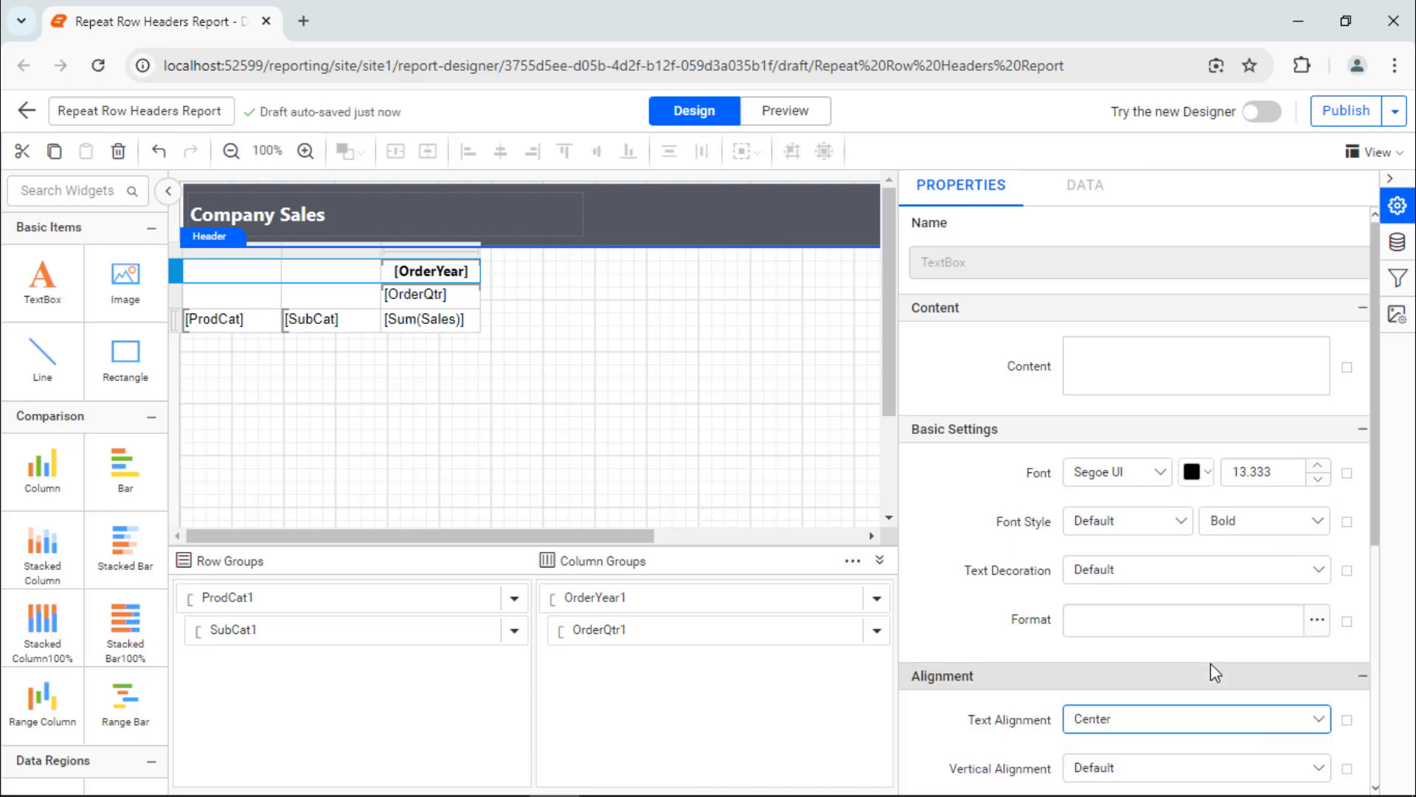
click(1233, 768)
click(1189, 705)
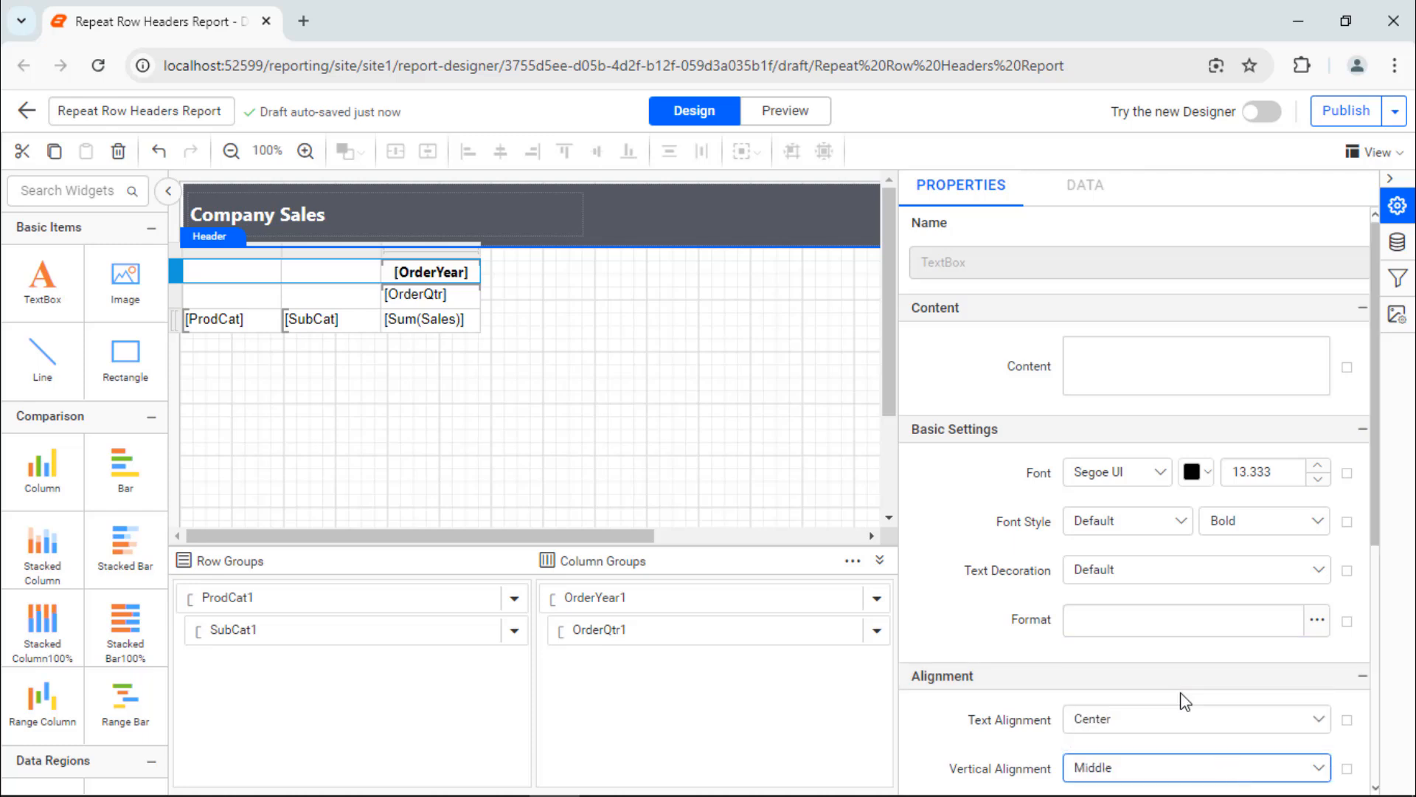
Step: Fill the OrderYear cell's background with the copied slate-grey color
scroll(1021, 664, down, 5)
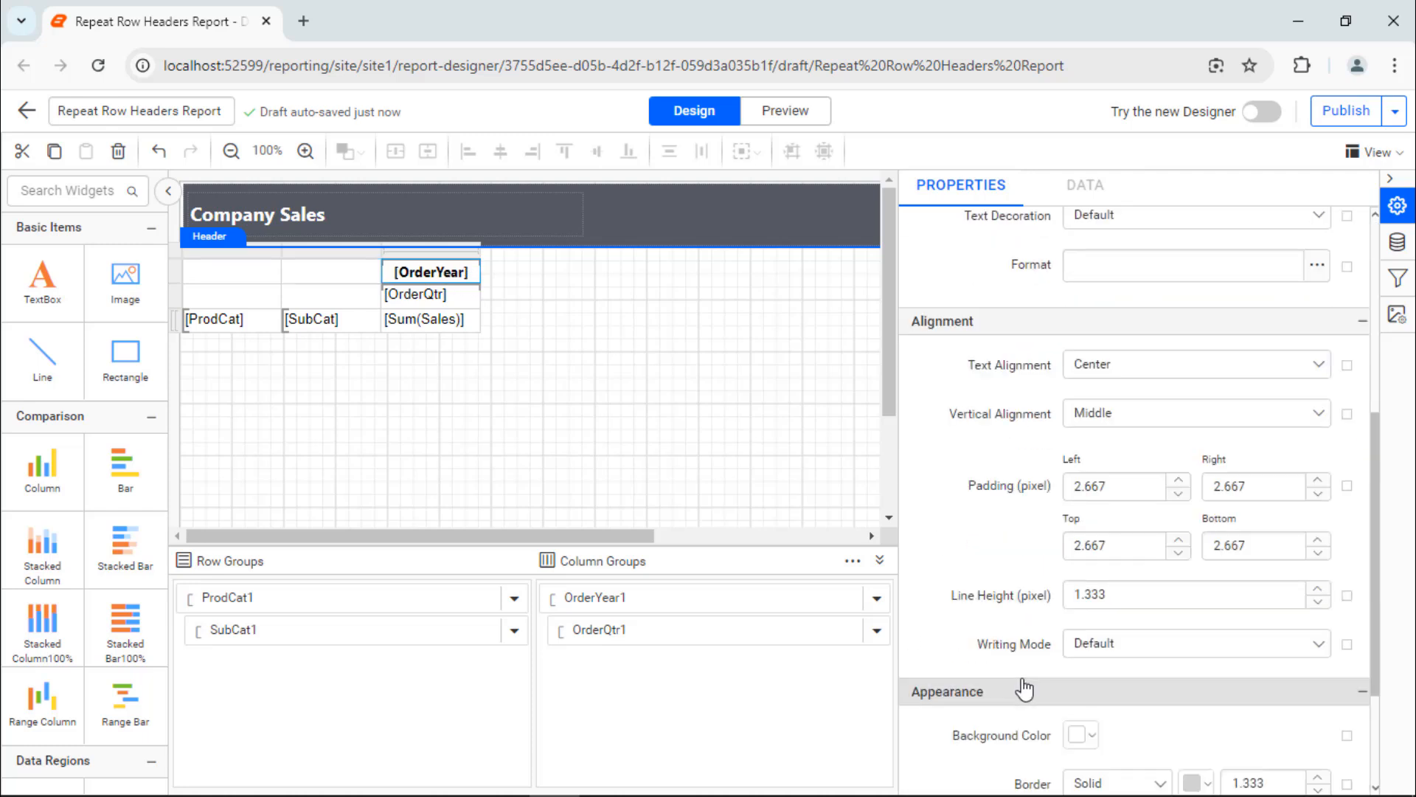
click(1083, 734)
click(1174, 649)
text(rgba(105,118,138,1))
click(1177, 684)
scroll(1176, 684, up, 5)
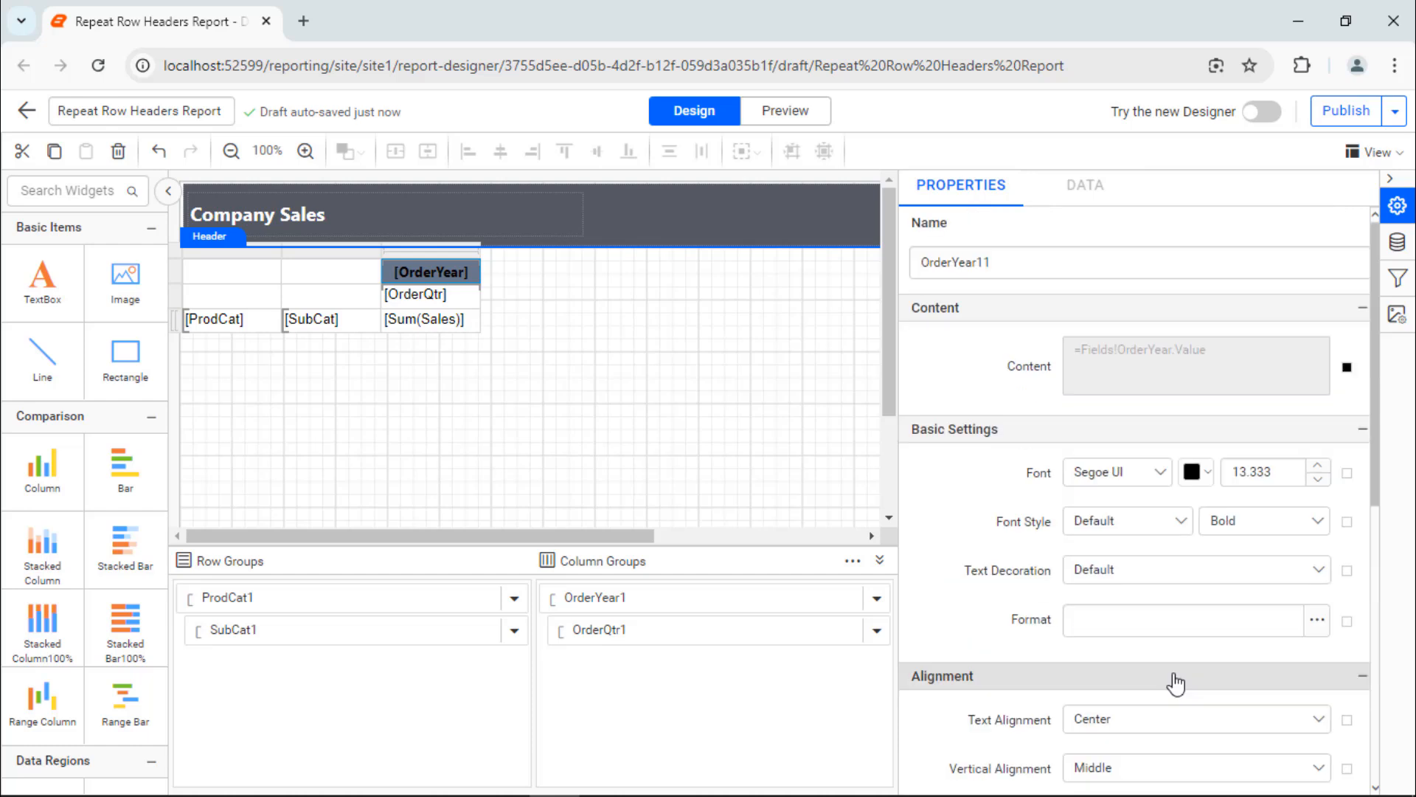
Step: Change the OrderYear cell's font color to white
click(1215, 479)
click(1199, 518)
click(1306, 764)
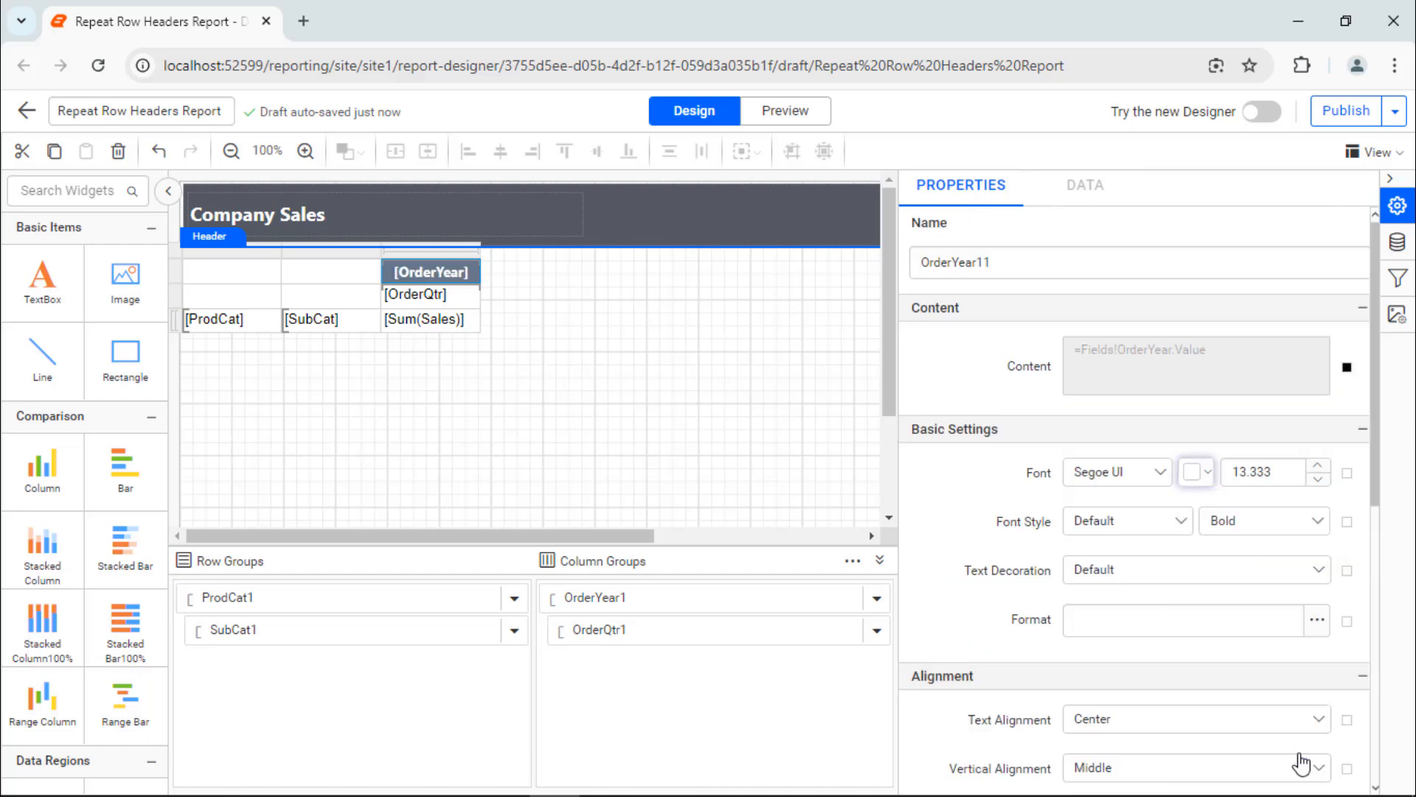
Step: Set the font of the OrderQtr, Sum(Sales), SubCat and ProdCat cells to Segoe UI
click(447, 298)
ctrl+click(414, 317)
ctrl+click(332, 320)
ctrl+click(250, 321)
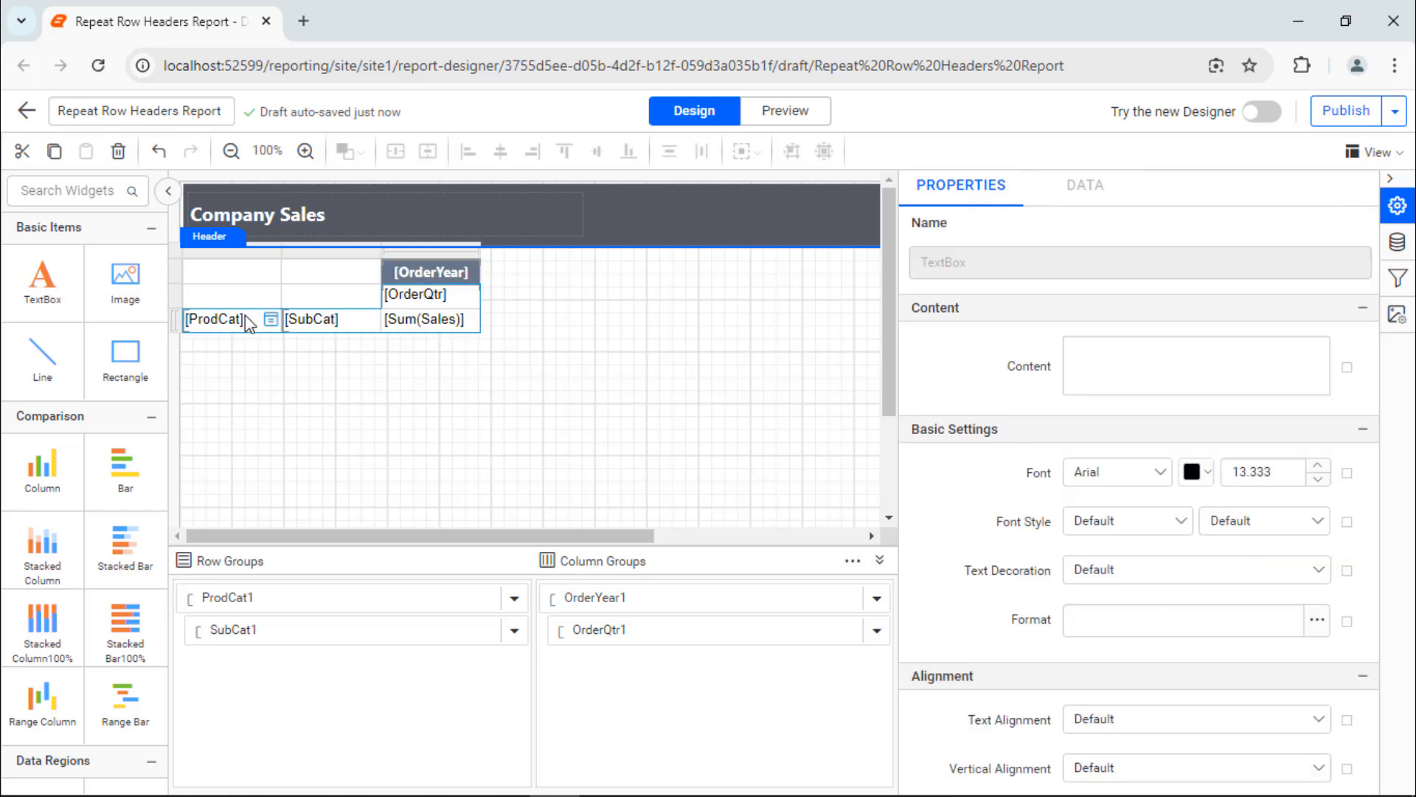
click(1155, 480)
text(Se)
click(1142, 644)
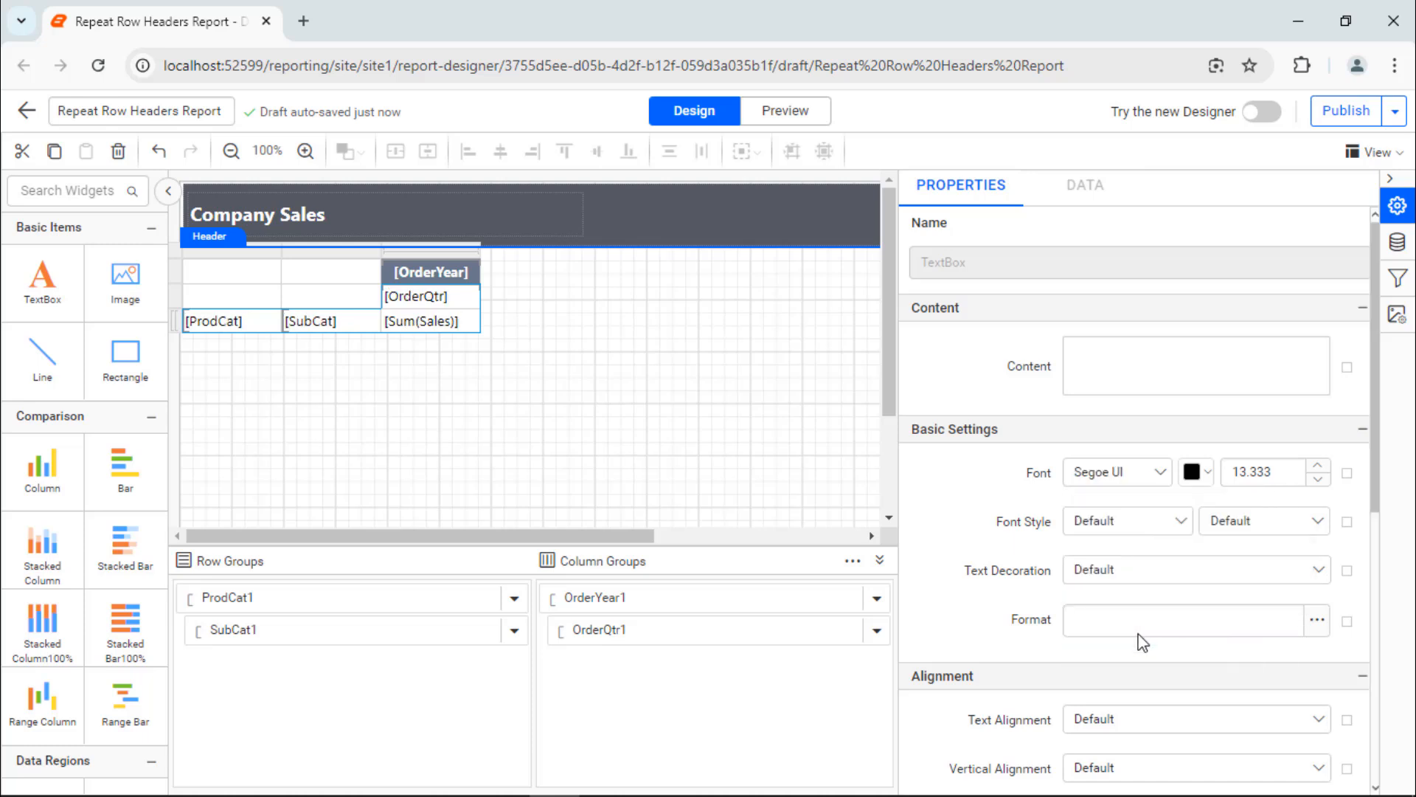
Step: Set the text alignment of the OrderQtr and Sum(Sales) cells to Center
click(465, 295)
ctrl+click(464, 317)
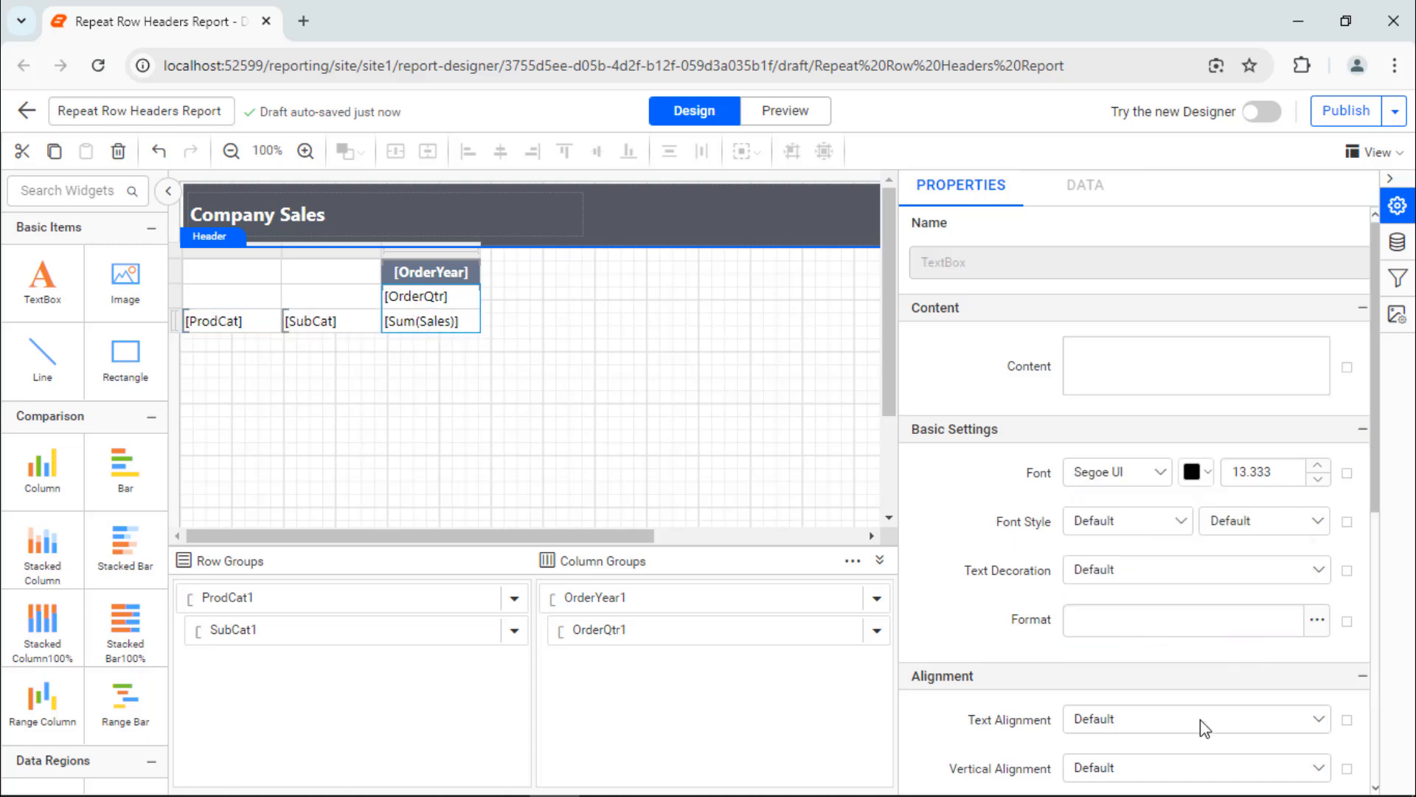
click(1200, 719)
click(1149, 667)
Step: Set the text alignment of the SubCat and ProdCat cells to Left
click(369, 320)
ctrl+click(266, 322)
click(1290, 718)
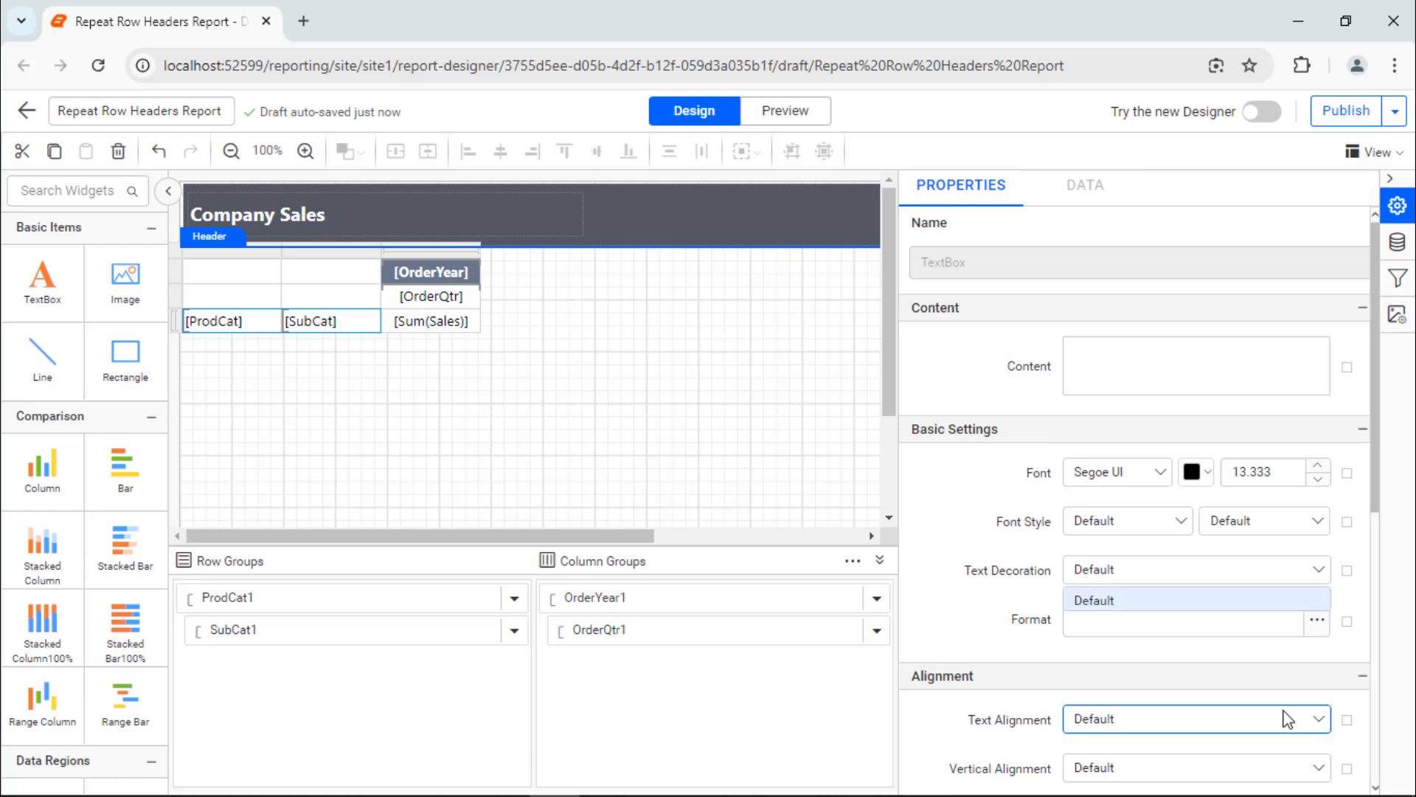
click(1201, 643)
Step: Set the vertical alignment of the OrderYear, OrderQtr, Sum(Sales), SubCat and ProdCat cells to Middle
click(421, 272)
ctrl+click(419, 298)
ctrl+click(418, 319)
ctrl+click(343, 318)
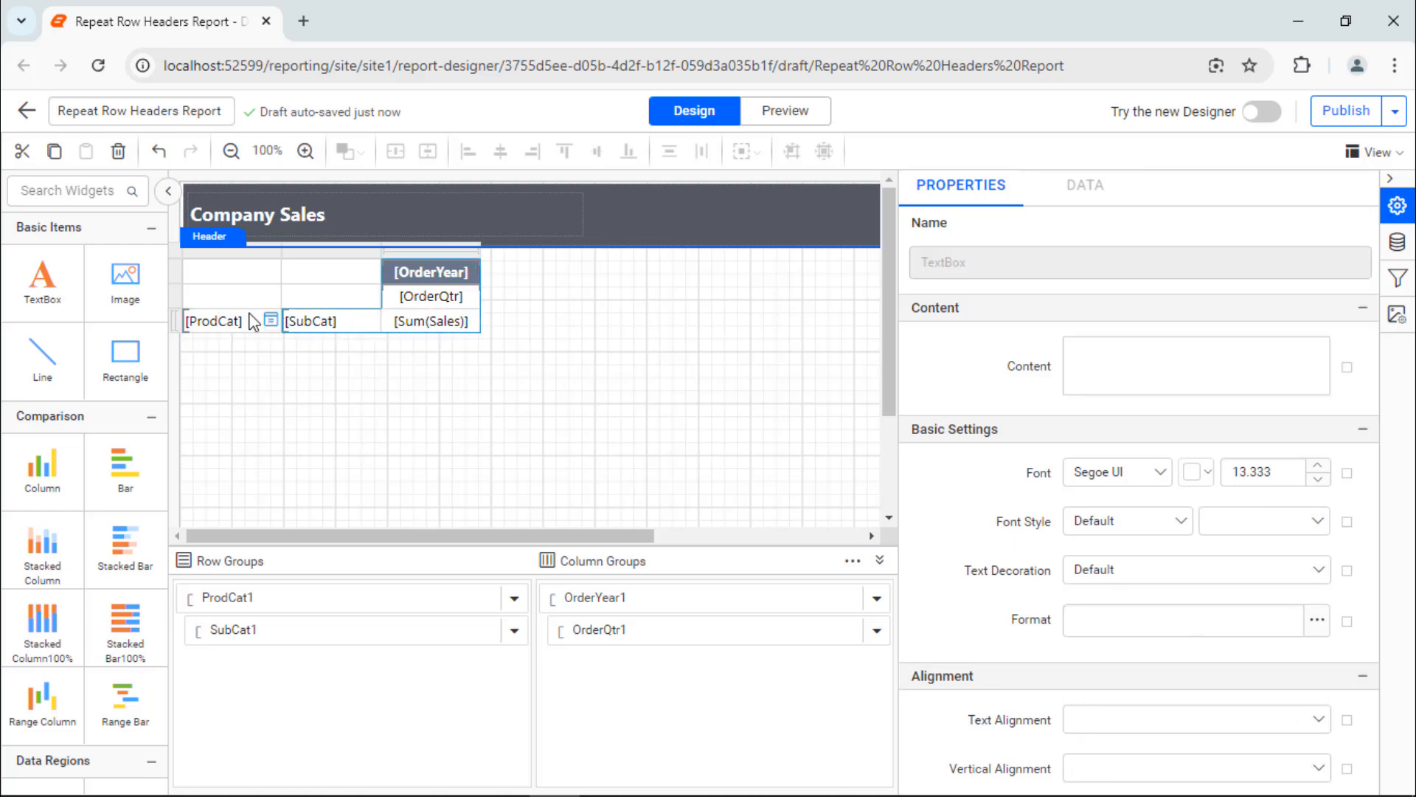
ctrl+click(251, 313)
click(1202, 768)
click(1221, 709)
Step: Fill the background of the OrderQtr, SubCat and ProdCat cells with the same slate gray as the OrderYear cell
click(449, 299)
ctrl+click(342, 321)
ctrl+click(264, 322)
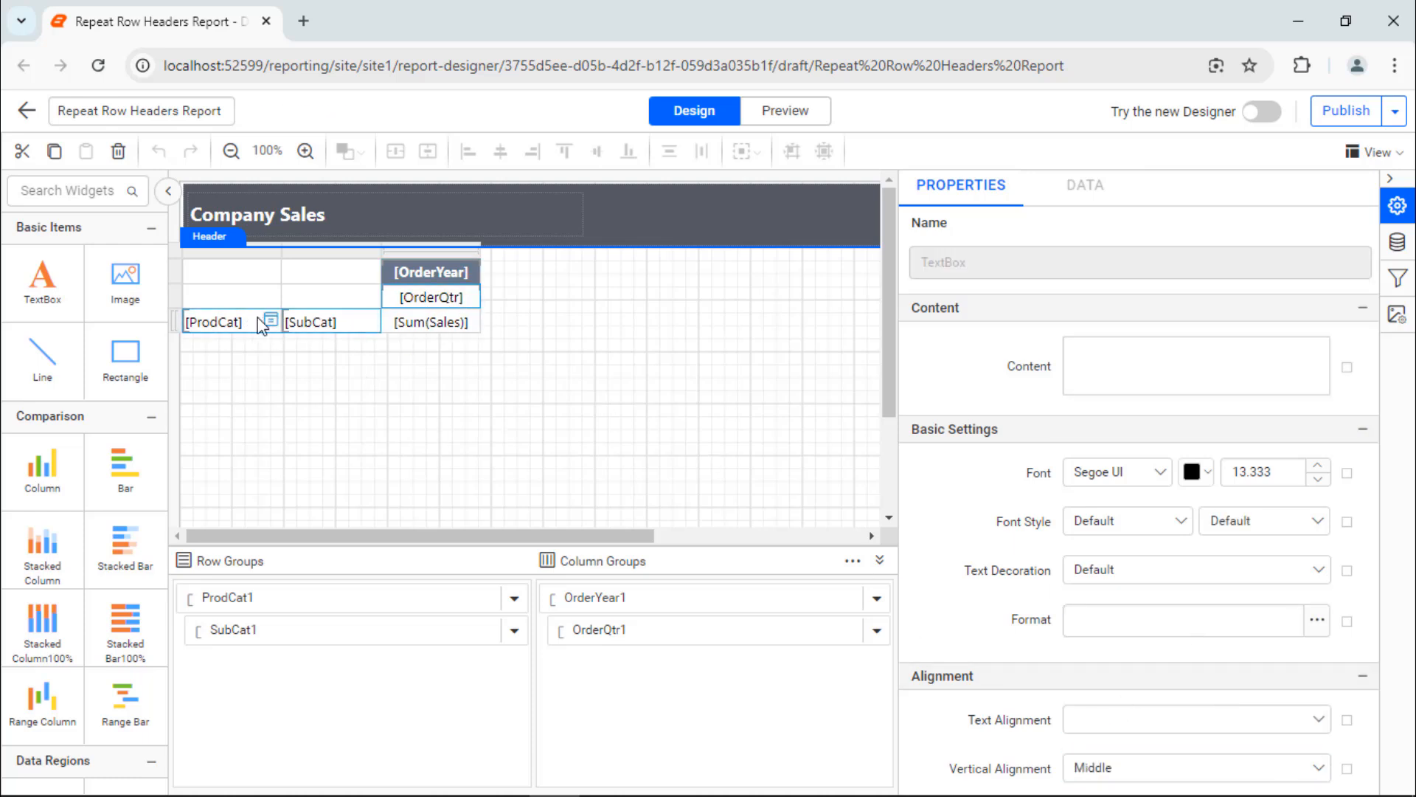
scroll(1062, 708, down, 3)
scroll(1062, 709, down, 3)
click(1094, 677)
click(1188, 623)
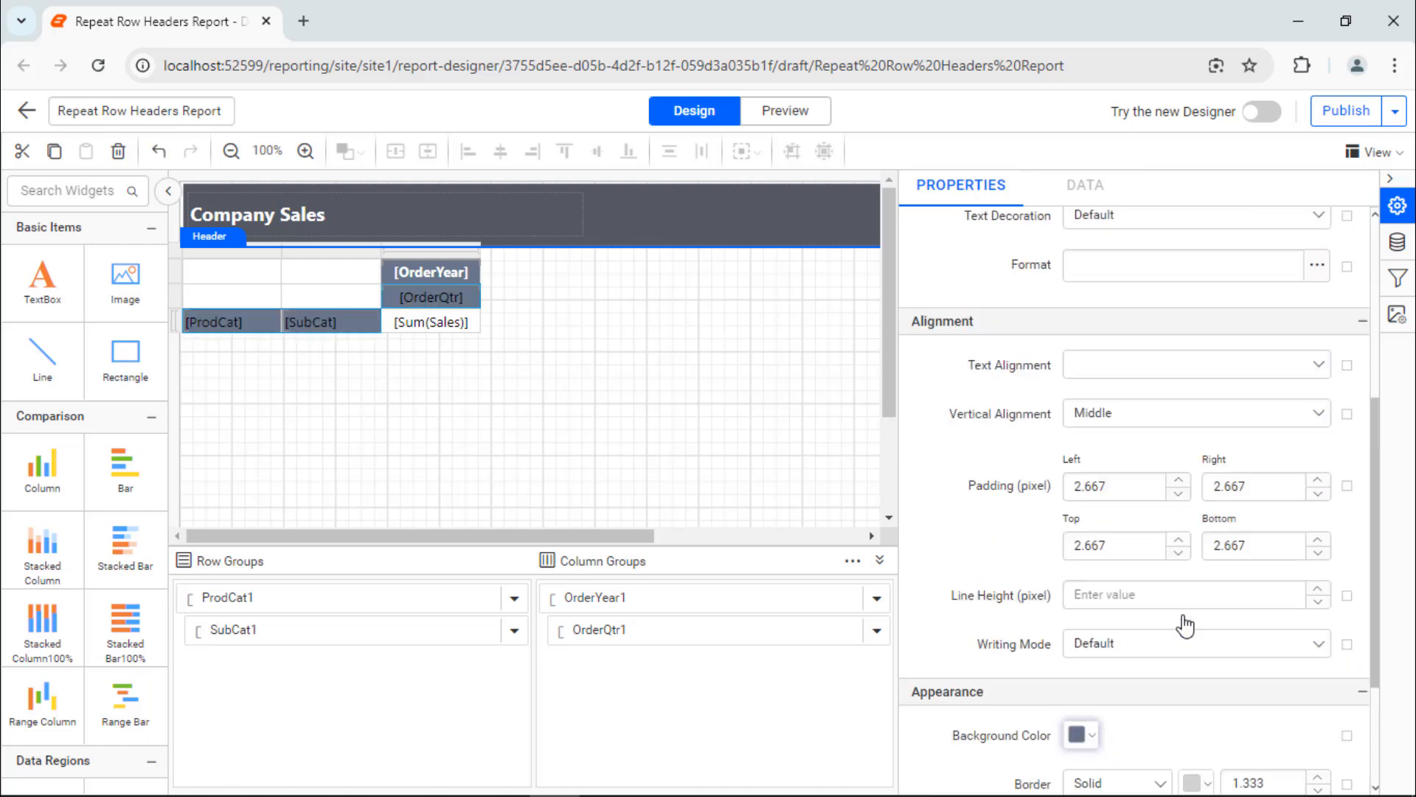
Step: Change the font color of the OrderQtr, SubCat and ProdCat cells to white
scroll(1185, 615, up, 5)
click(1195, 472)
click(1198, 515)
click(1310, 762)
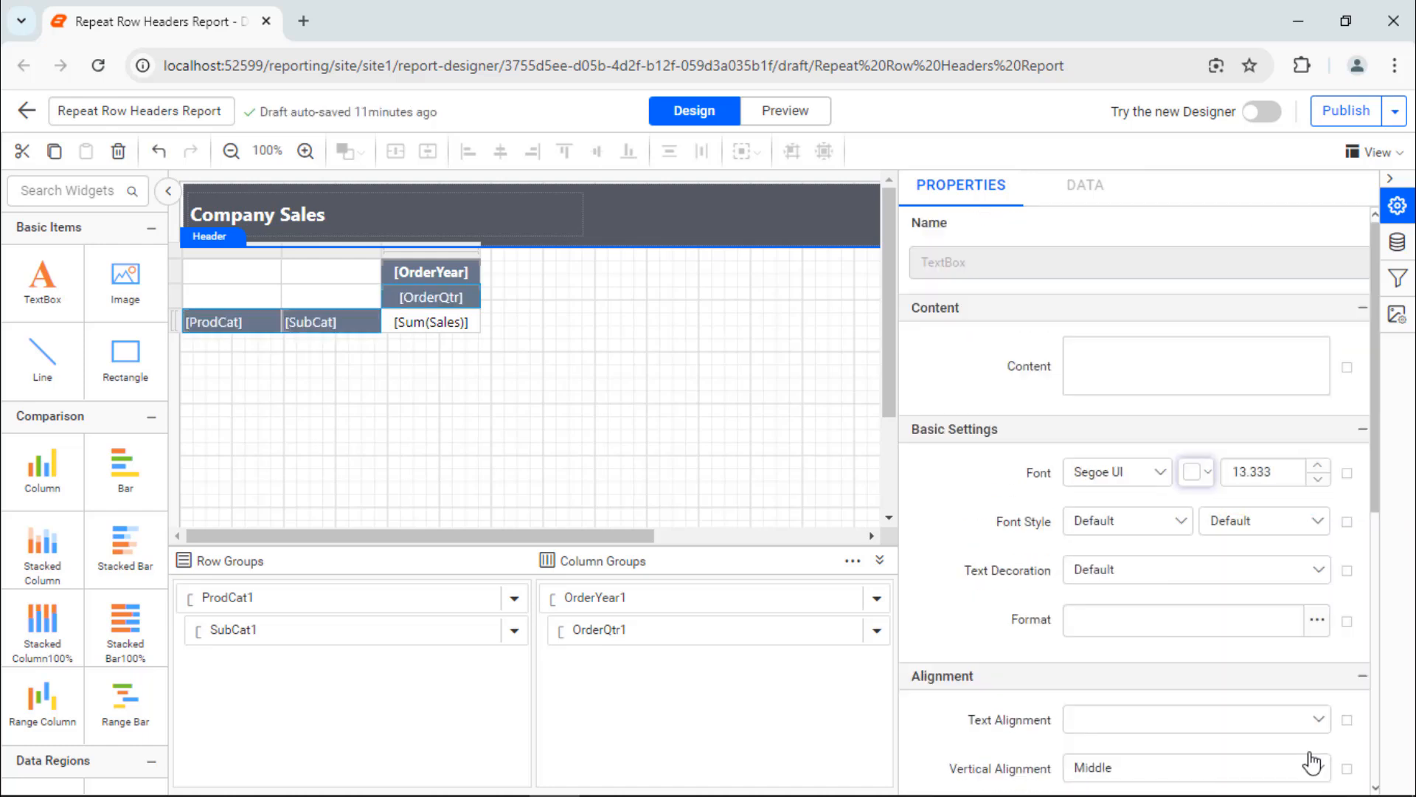
Step: Remove the border from the four empty corner cells of the sales matrix
click(211, 268)
ctrl+click(330, 270)
ctrl+click(232, 296)
ctrl+click(330, 295)
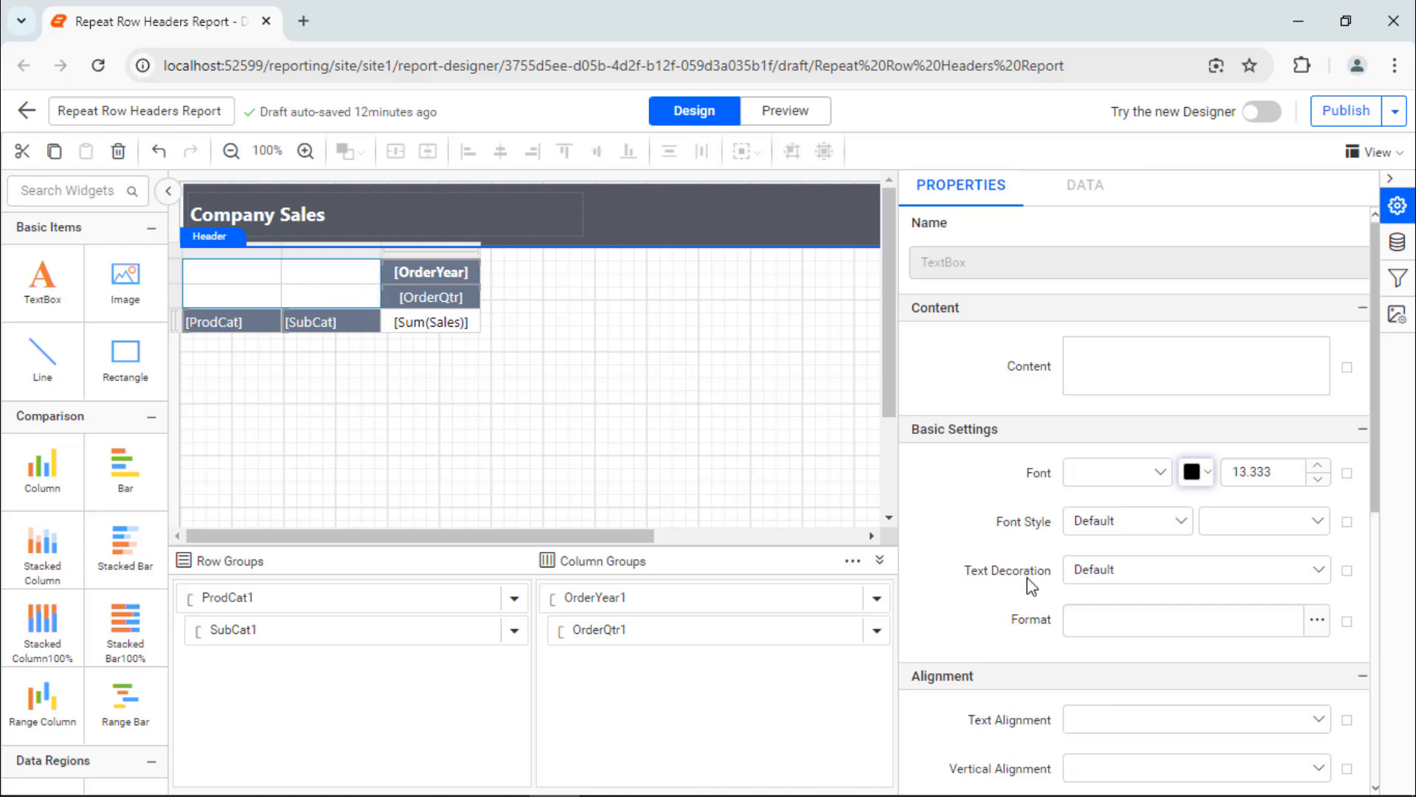
scroll(1104, 618, down, 5)
click(1106, 618)
click(1126, 719)
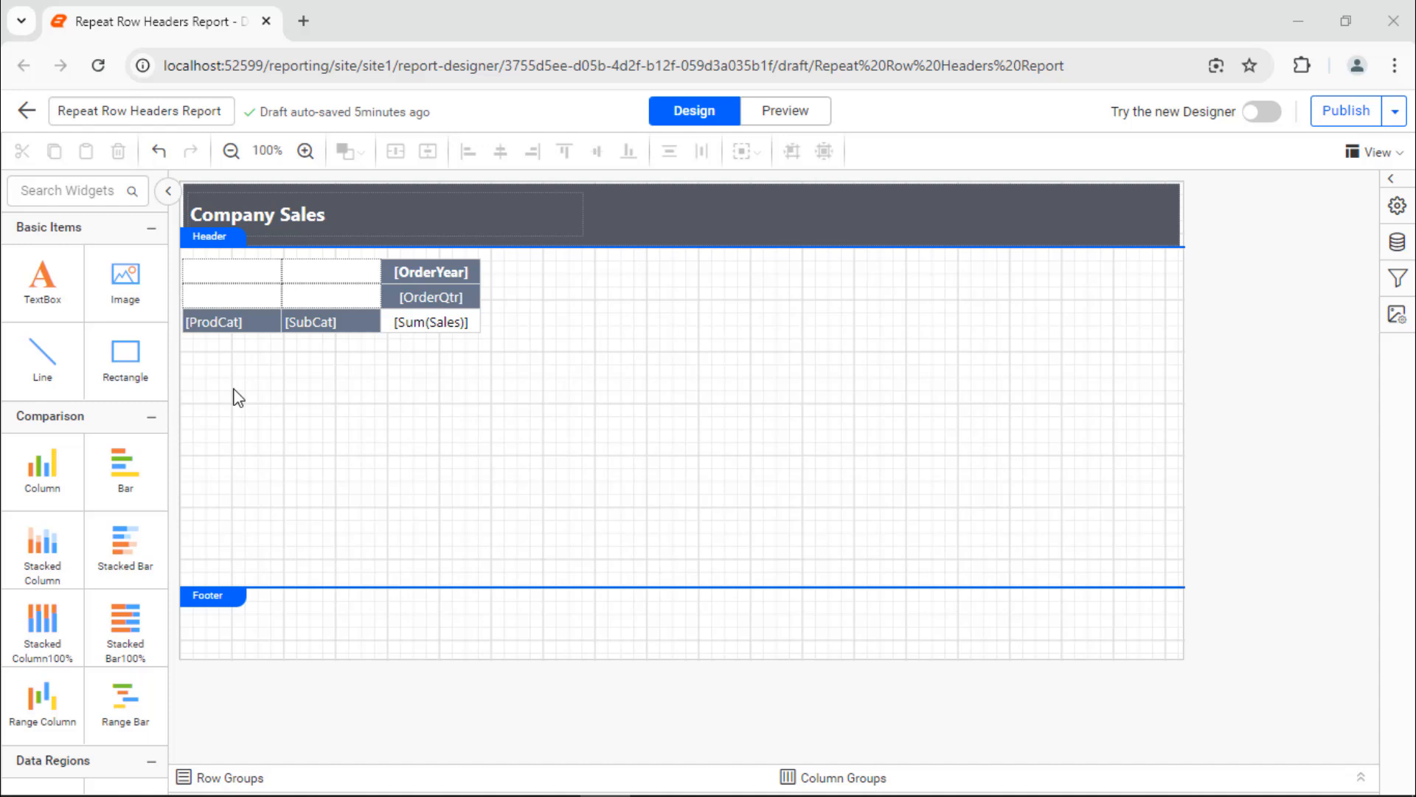
Step: Enable the Repeat Row header option for the whole sales matrix
click(206, 273)
click(171, 249)
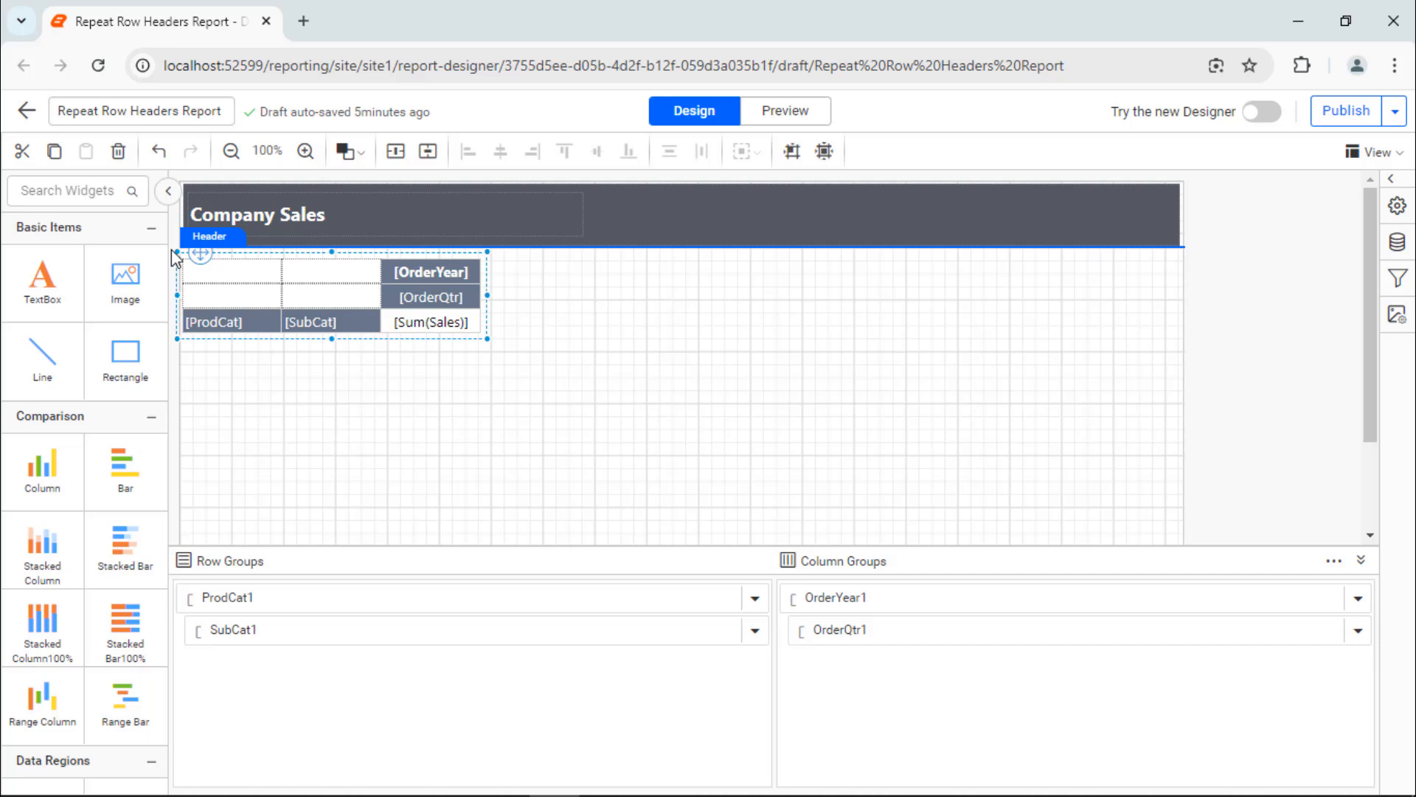
click(1398, 205)
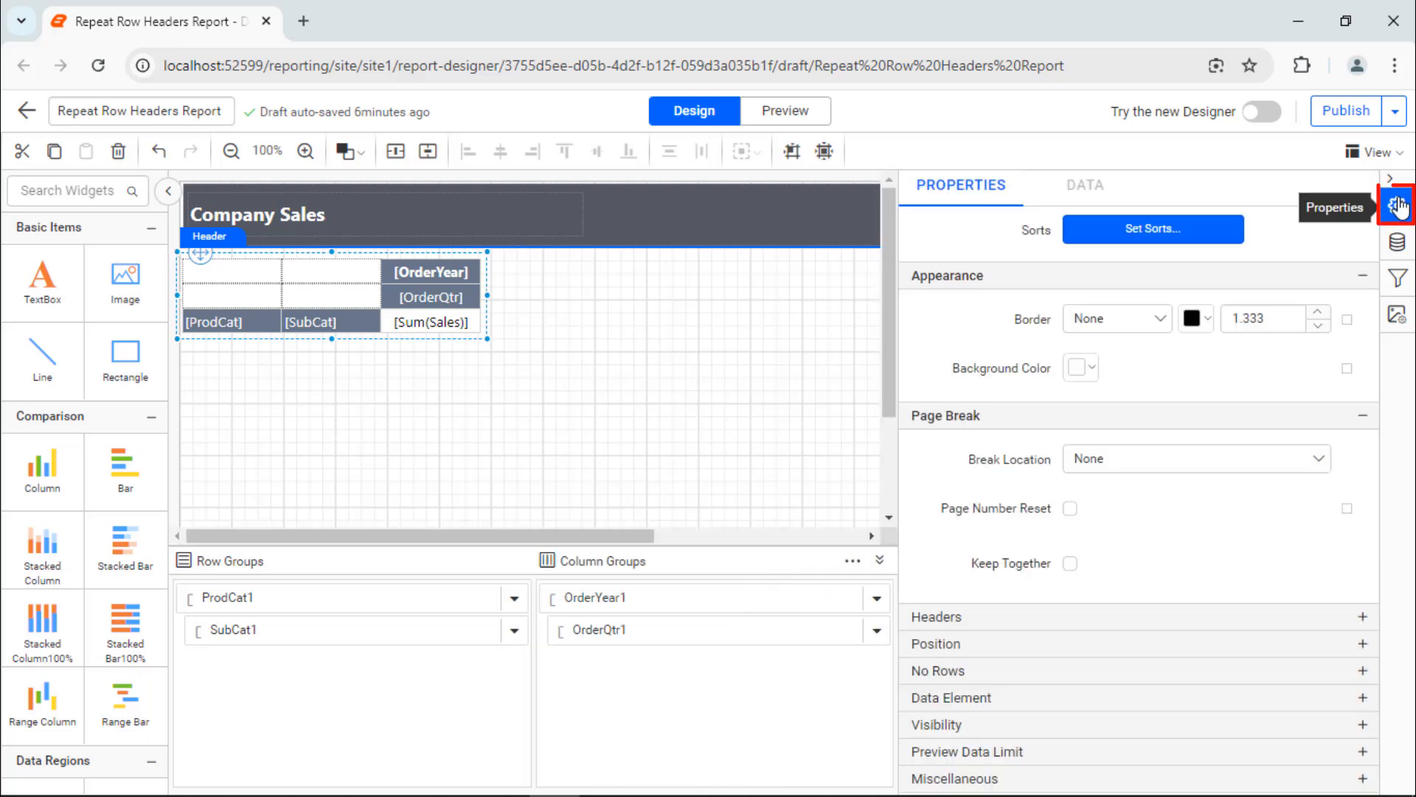
click(1113, 618)
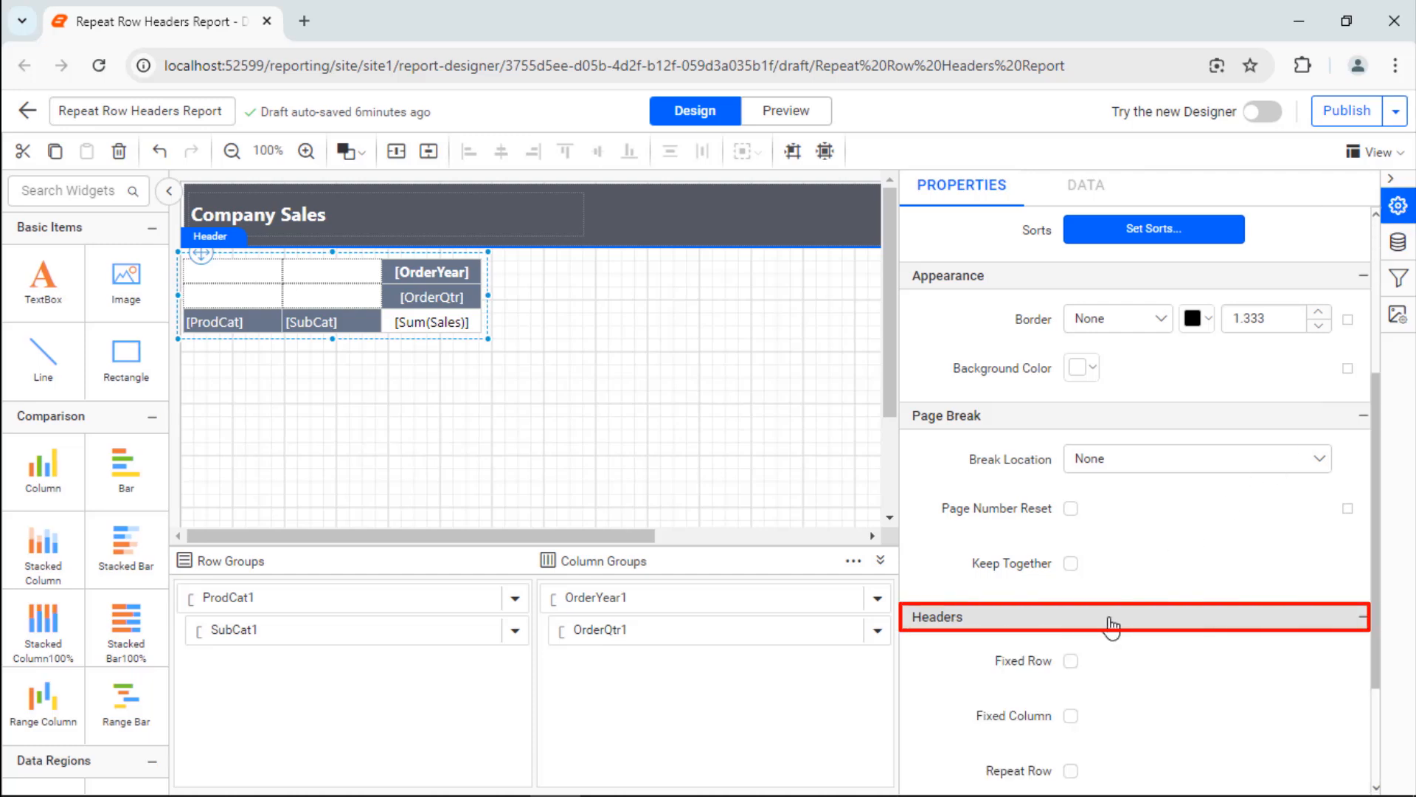
click(1070, 770)
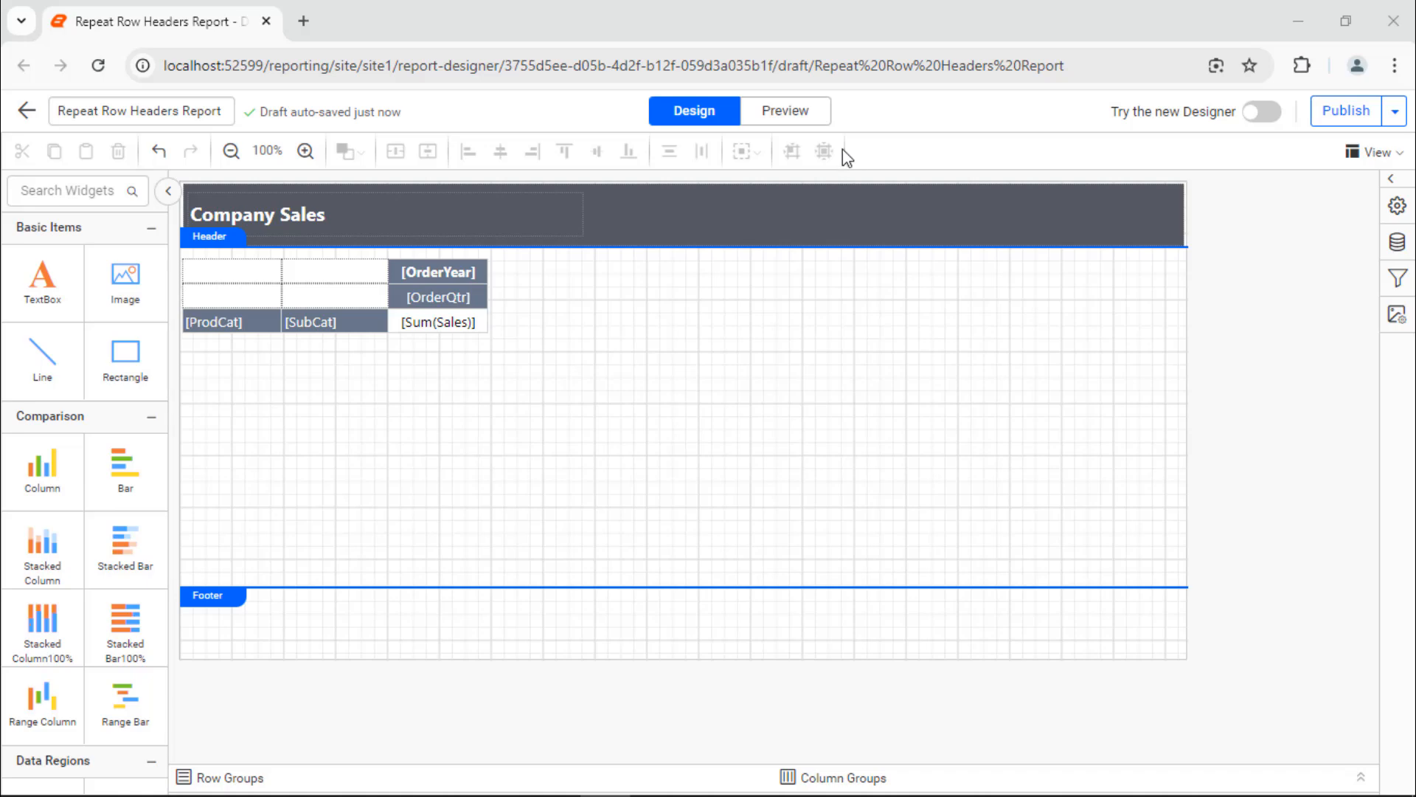
Step: Preview the report in print layout and go to page 2 to check the repeated row headers
click(768, 110)
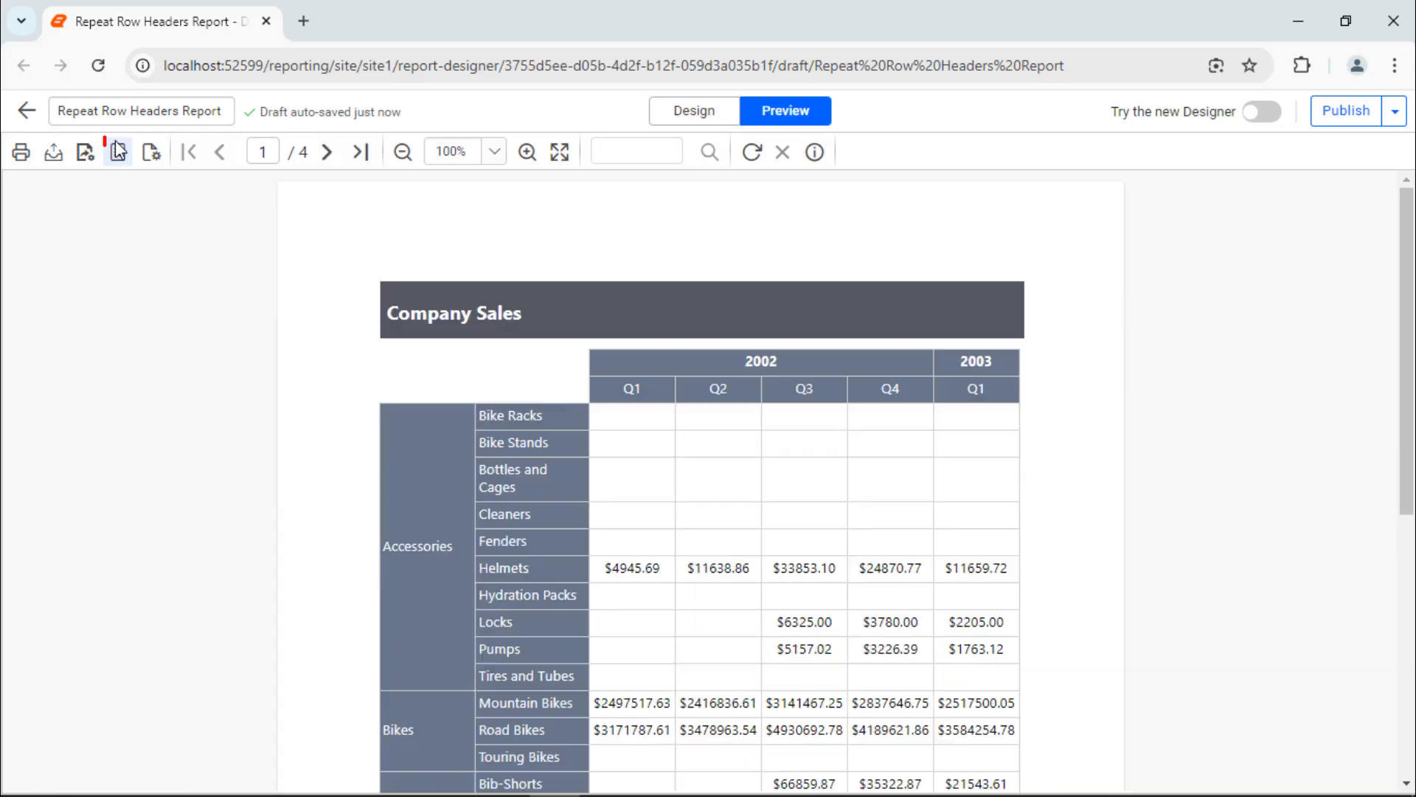
click(118, 152)
click(327, 152)
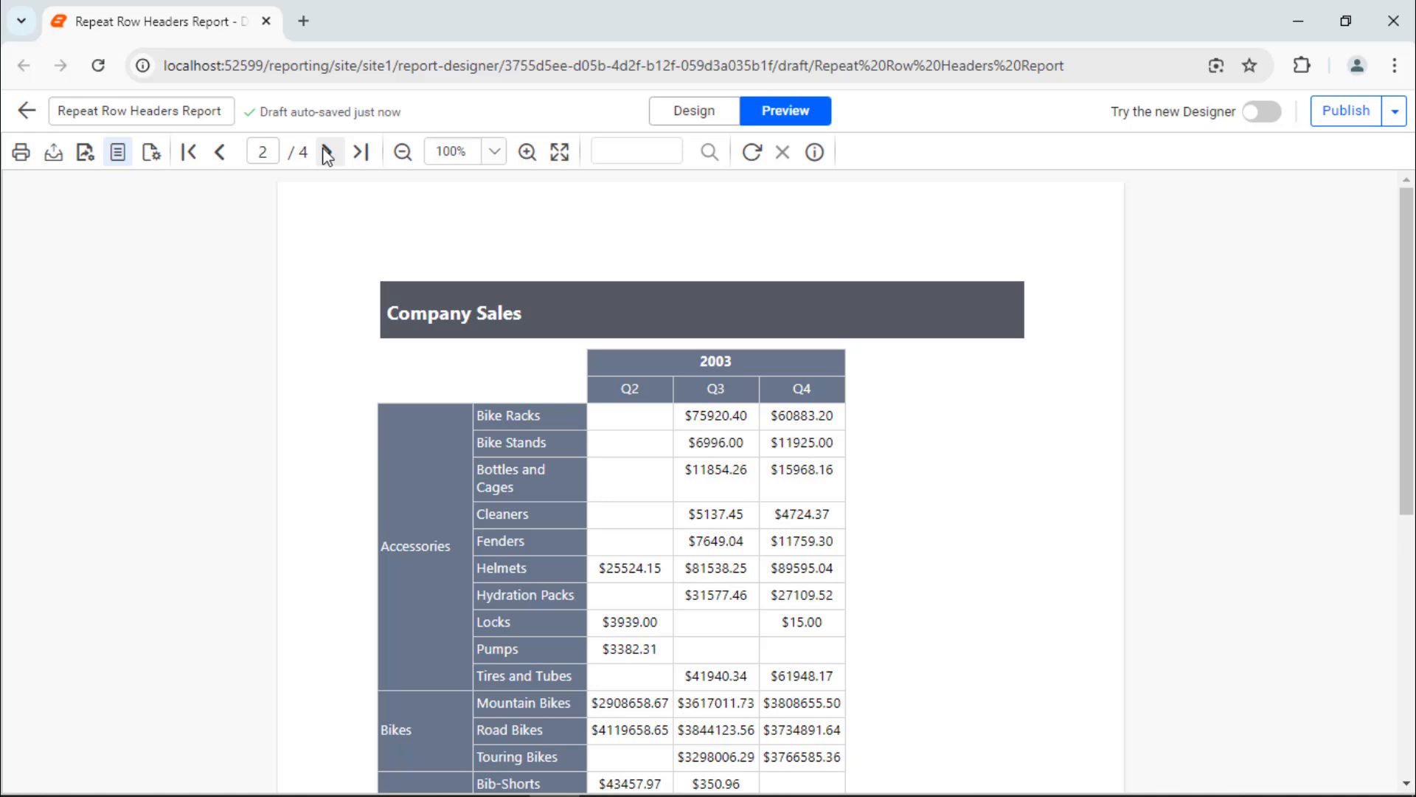